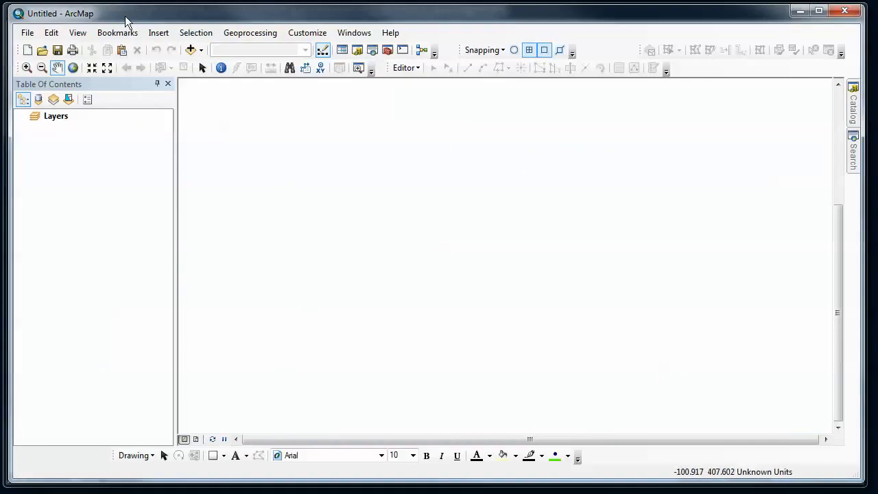
# Step: Add UTM_Zone12_Topology from the catalog tree to the map, including all feature classes that participate in it
pyautogui.moveTo(125, 16); pyautogui.dragTo(594, 16)
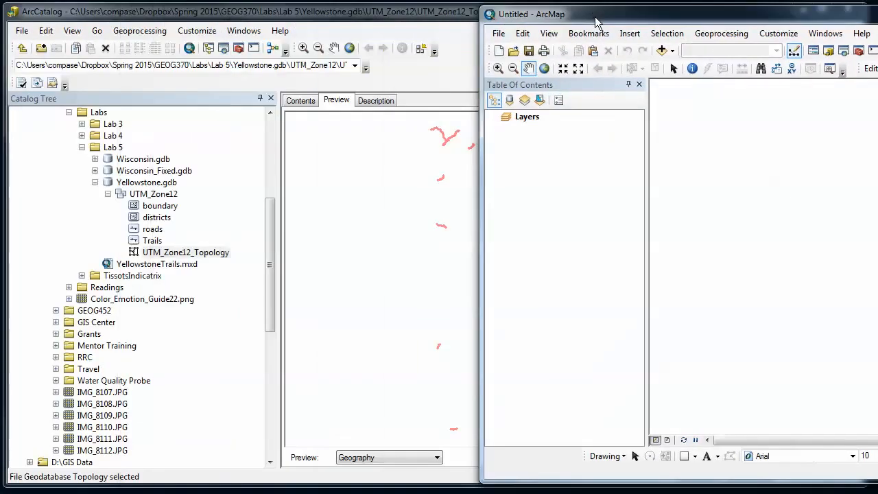
pyautogui.click(162, 253)
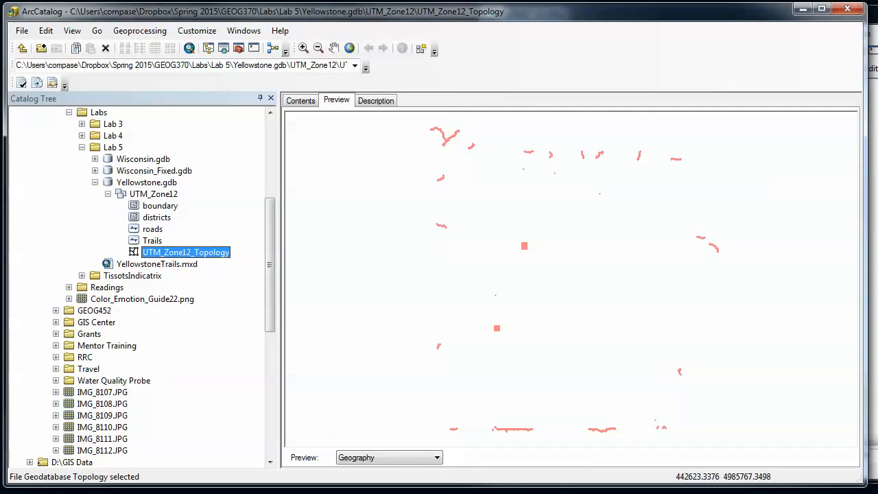
pyautogui.moveTo(163, 253); pyautogui.dragTo(874, 254)
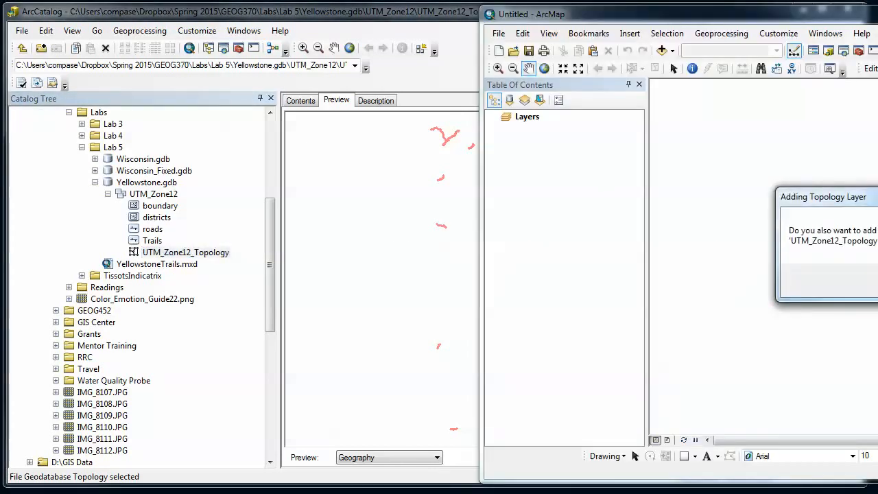
pyautogui.moveTo(874, 200); pyautogui.dragTo(683, 214)
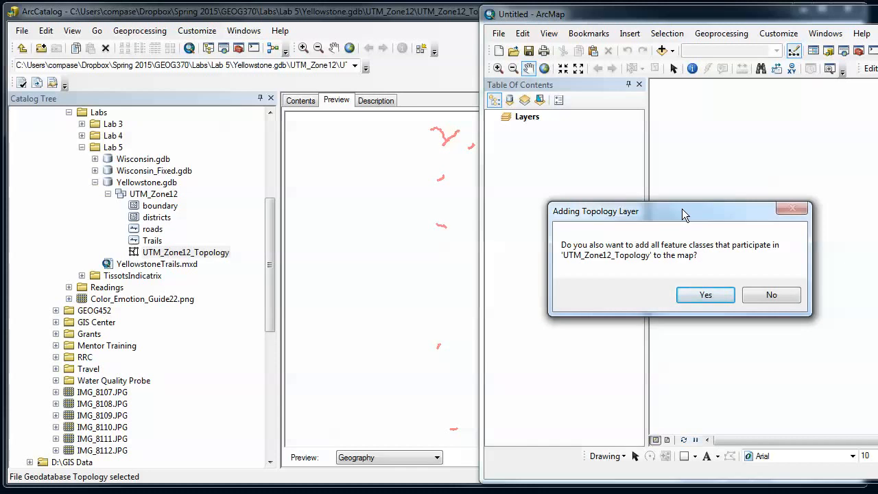
pyautogui.click(706, 295)
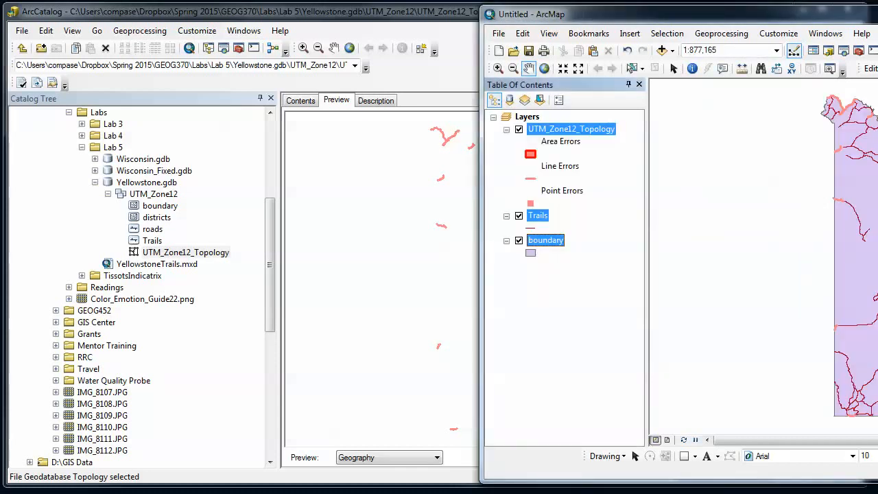
# Step: Turn on the Topology toolbar and dock it alongside the other toolbars
pyautogui.moveTo(874, 14); pyautogui.dragTo(524, 19)
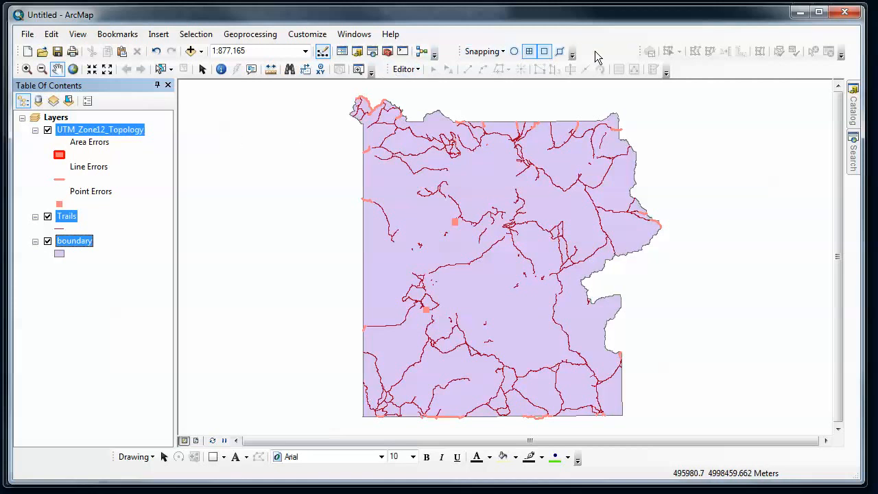
pyautogui.rightClick(619, 52)
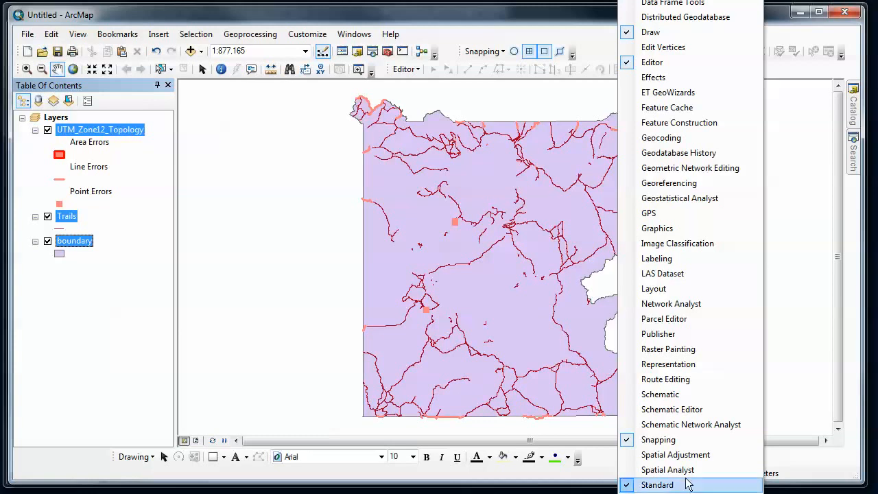
pyautogui.click(591, 49)
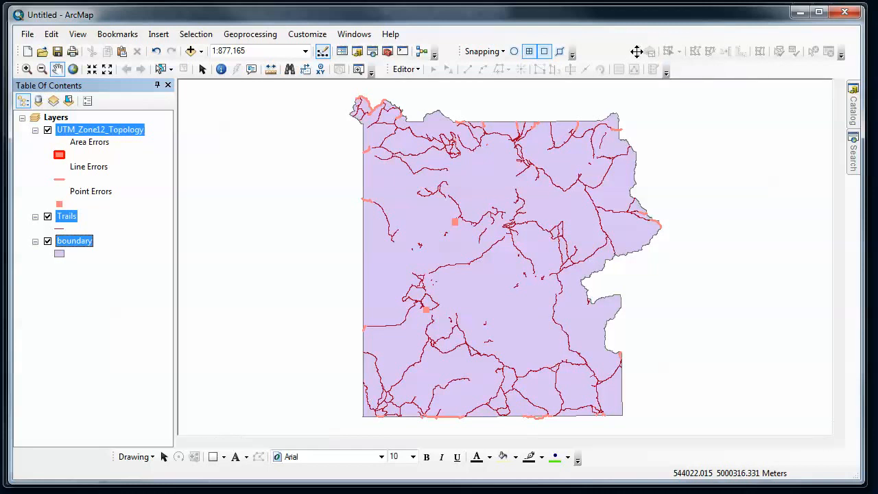
pyautogui.moveTo(638, 52); pyautogui.dragTo(590, 55)
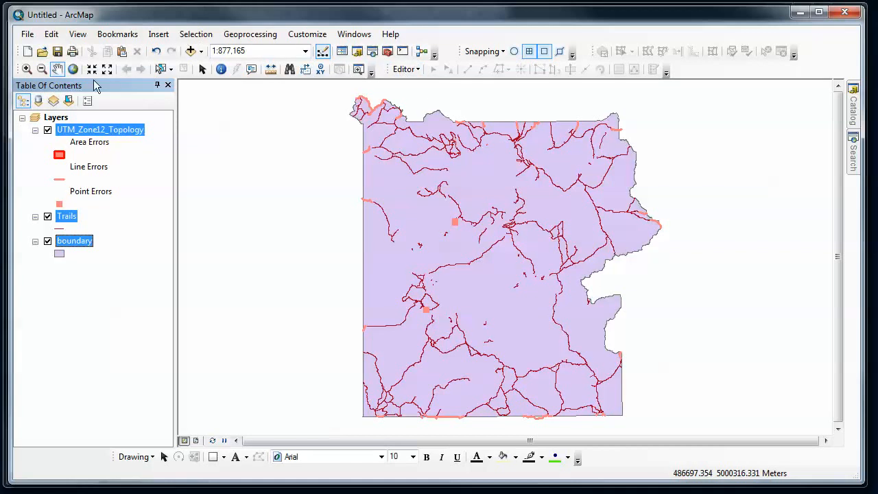
# Step: Save the map document as Untitled.mxd in the Spring 2015 > GEOG370 > Labs > Lab 5 folder
pyautogui.click(58, 52)
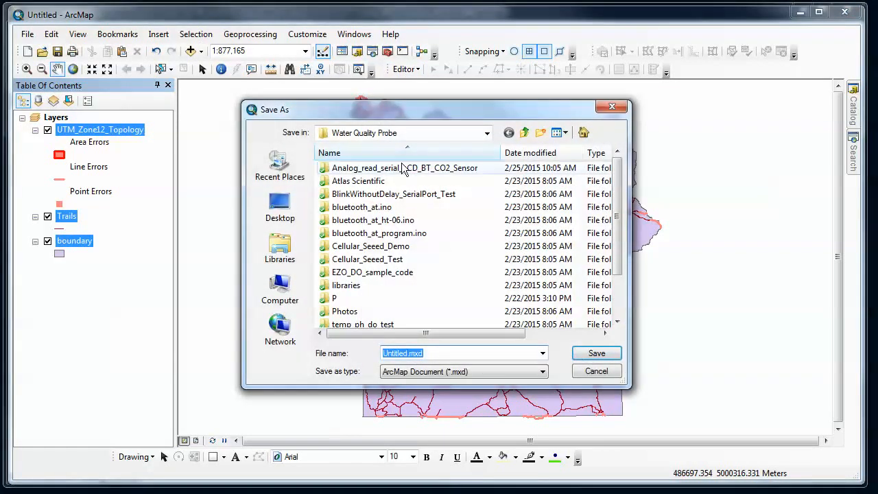
pyautogui.click(485, 134)
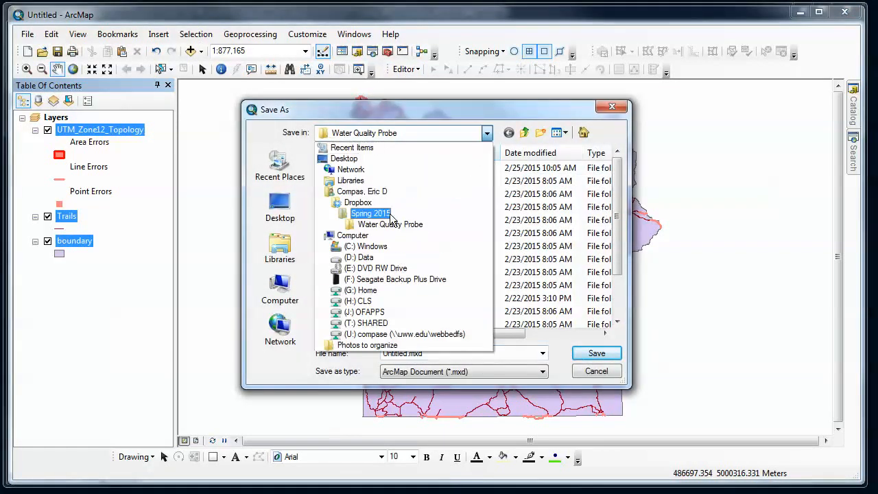
pyautogui.click(370, 214)
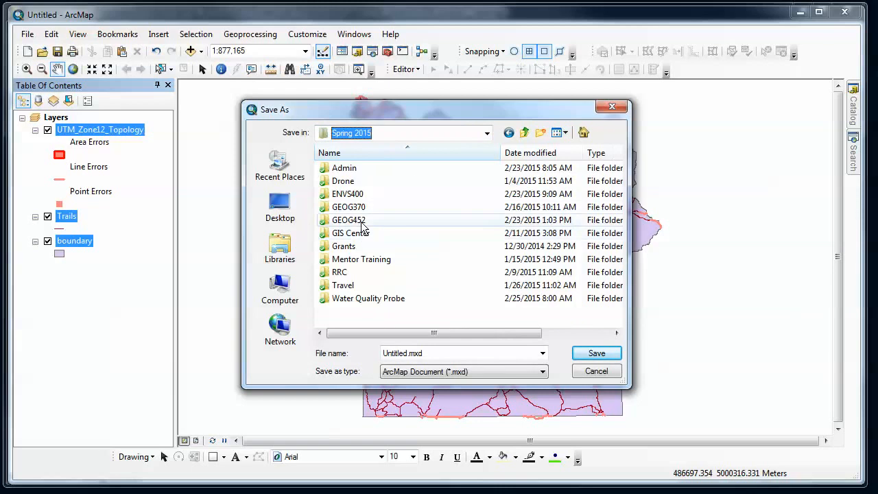
pyautogui.doubleClick(353, 206)
pyautogui.doubleClick(344, 195)
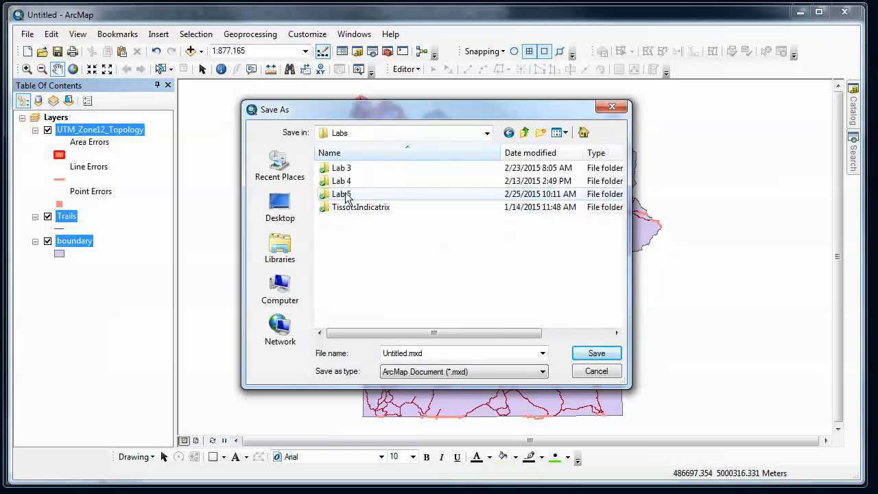
pyautogui.doubleClick(344, 195)
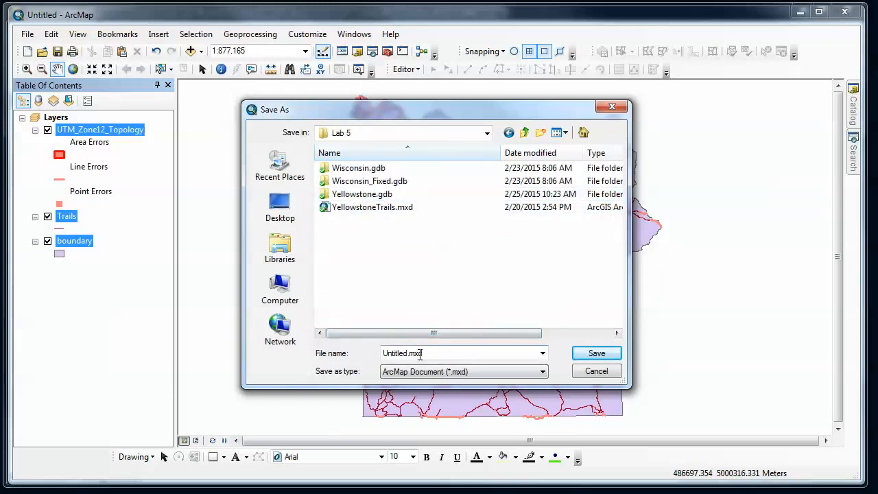
pyautogui.click(596, 352)
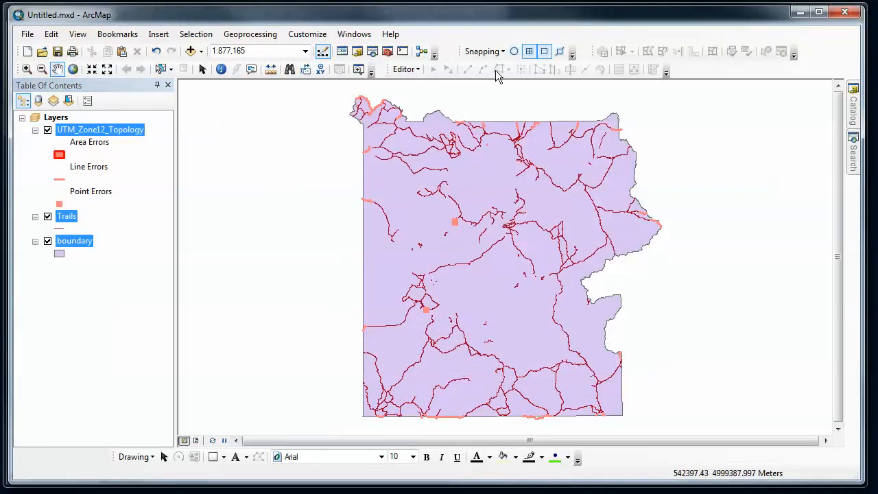
# Step: Start an edit session and open the Error Inspector, enlarging its panel
pyautogui.click(405, 69)
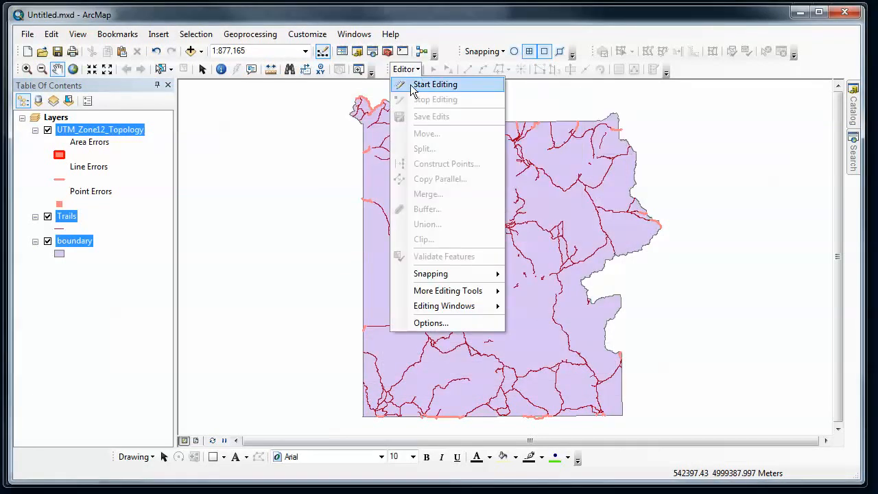
pyautogui.click(414, 85)
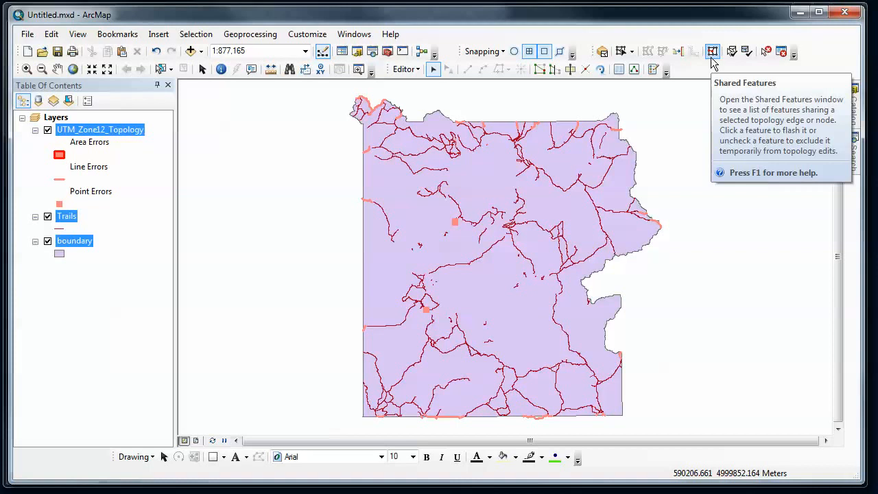
pyautogui.click(781, 53)
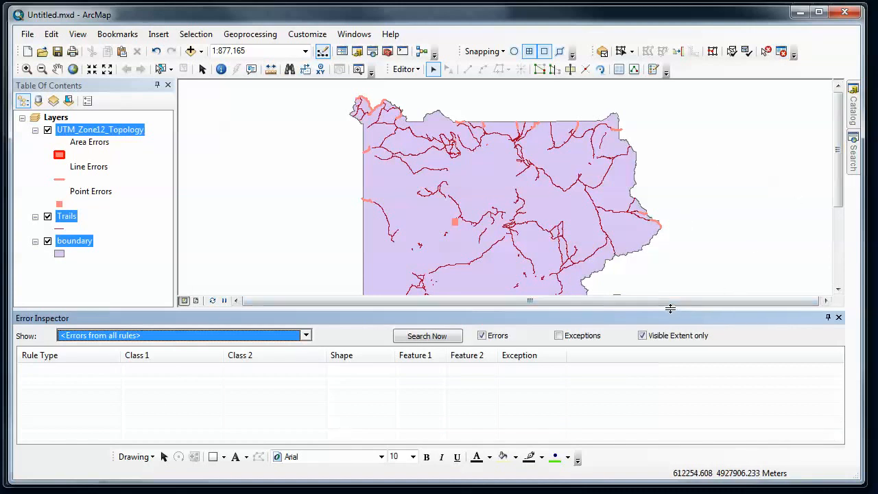
pyautogui.moveTo(672, 312); pyautogui.dragTo(675, 320)
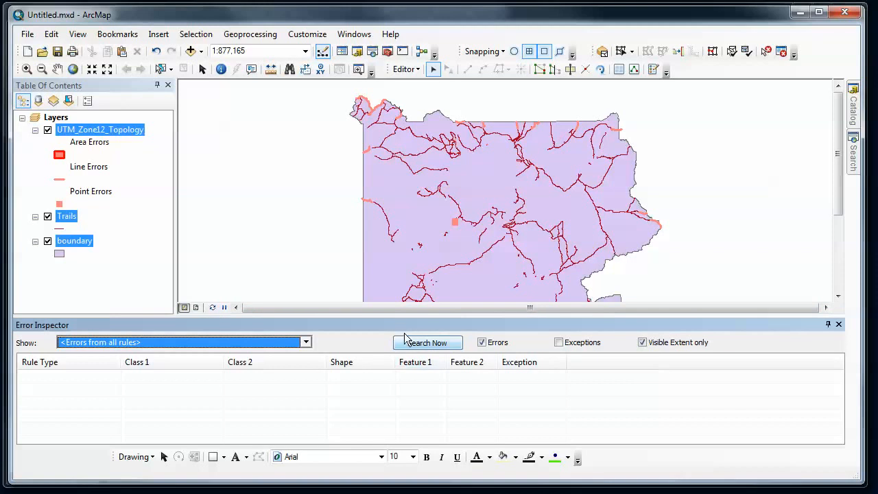
# Step: Search for Trails - Must Not Overlap errors across the whole dataset, with Visible Extent only turned off
pyautogui.click(305, 343)
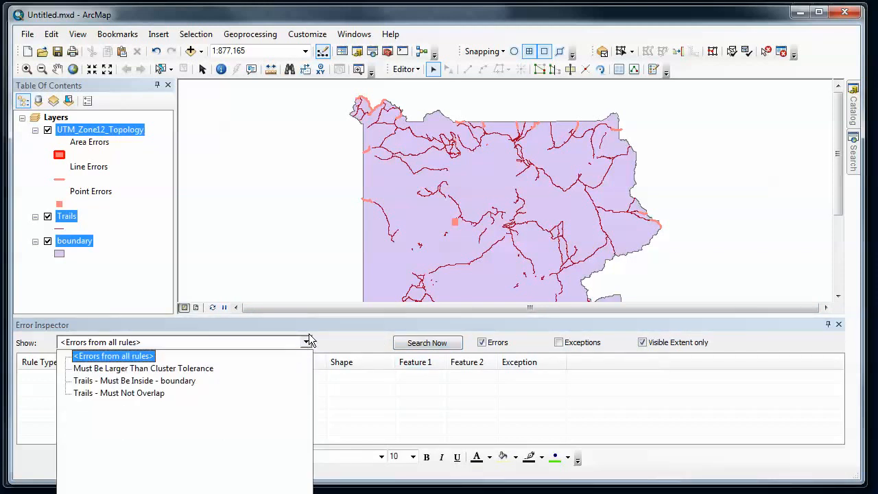
pyautogui.click(130, 392)
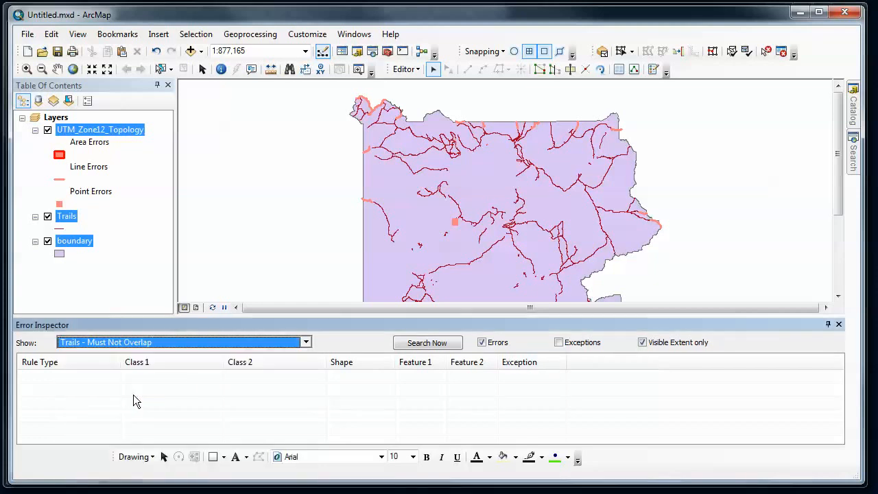
pyautogui.click(419, 346)
pyautogui.click(643, 342)
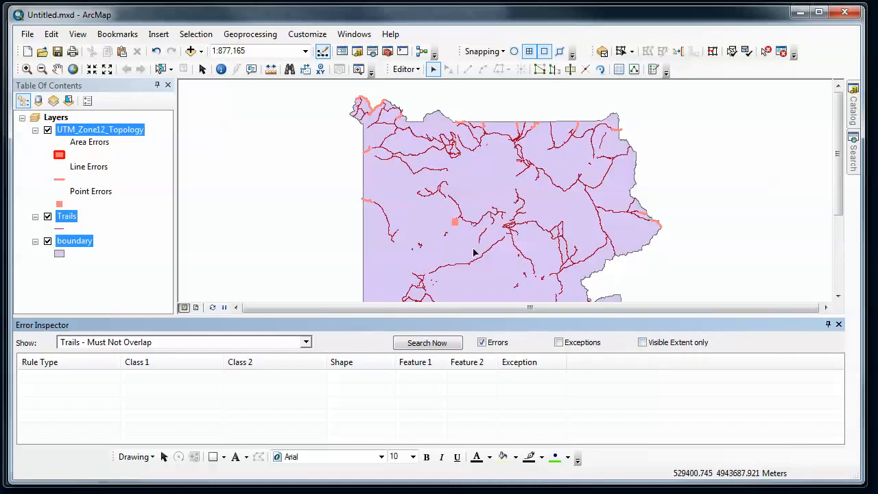
pyautogui.click(441, 346)
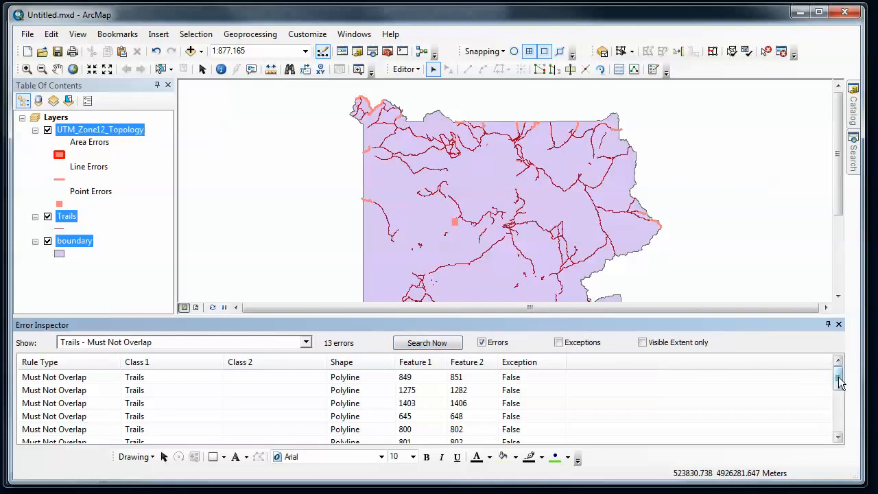
# Step: Fix the first overlap error (features 849 and 851) with the Fix Topology Error tool by subtracting it from the first listed 6Y4 trail
pyautogui.click(59, 383)
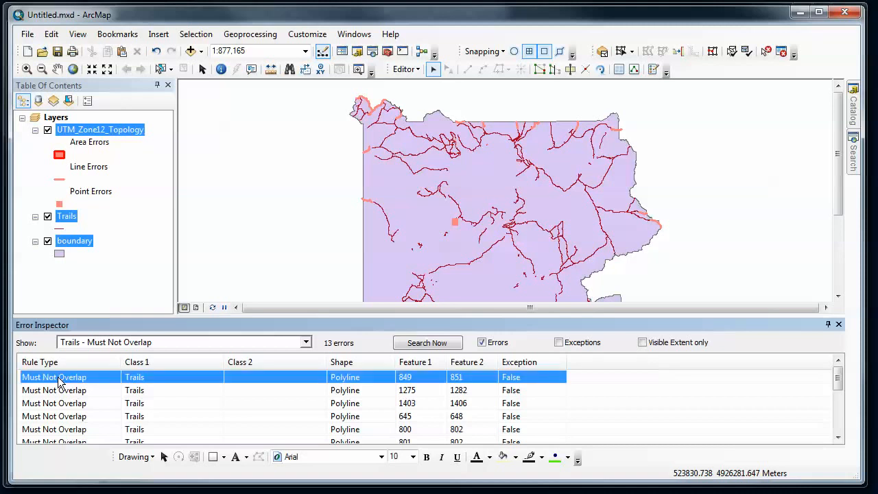
pyautogui.rightClick(59, 383)
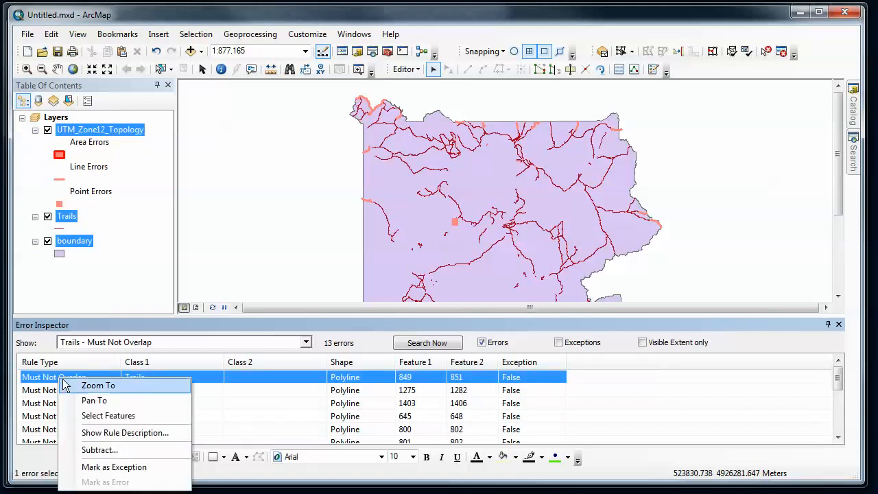
pyautogui.click(70, 385)
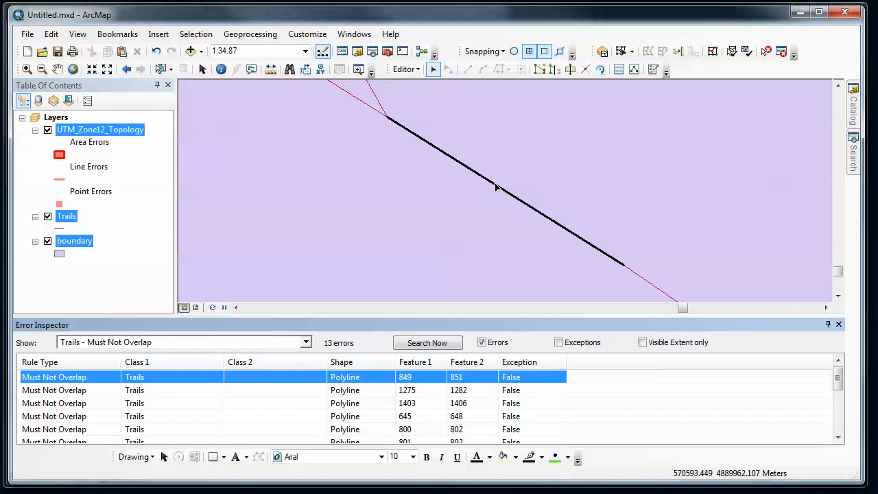
pyautogui.click(767, 52)
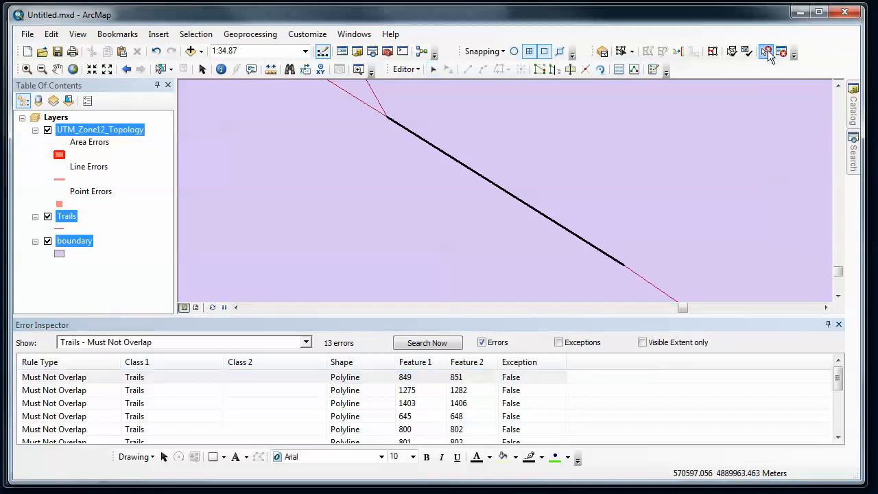
pyautogui.rightClick(482, 180)
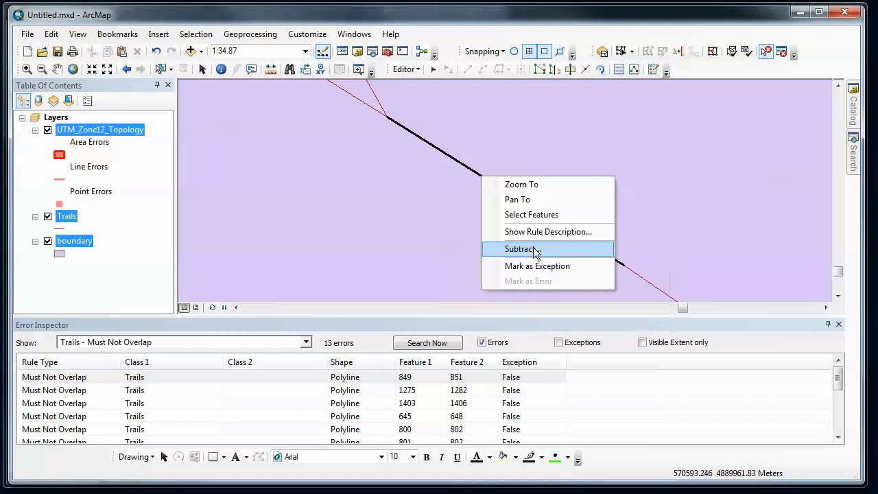
pyautogui.click(531, 249)
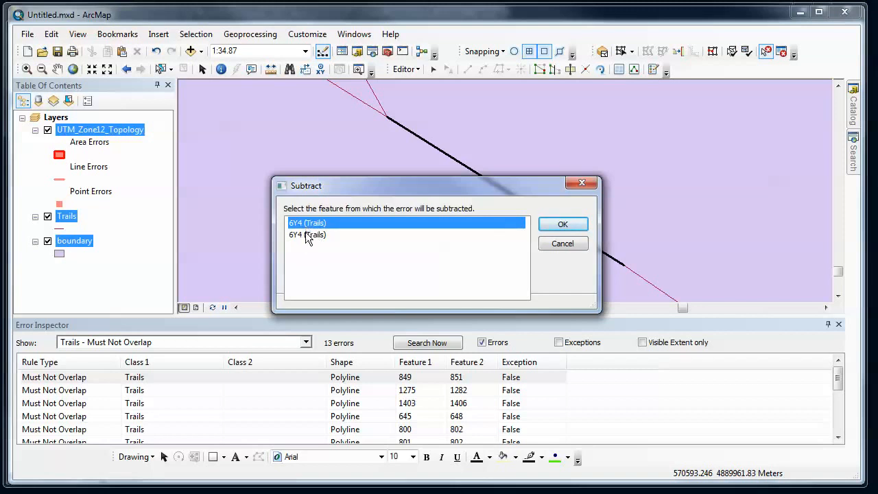
pyautogui.click(561, 225)
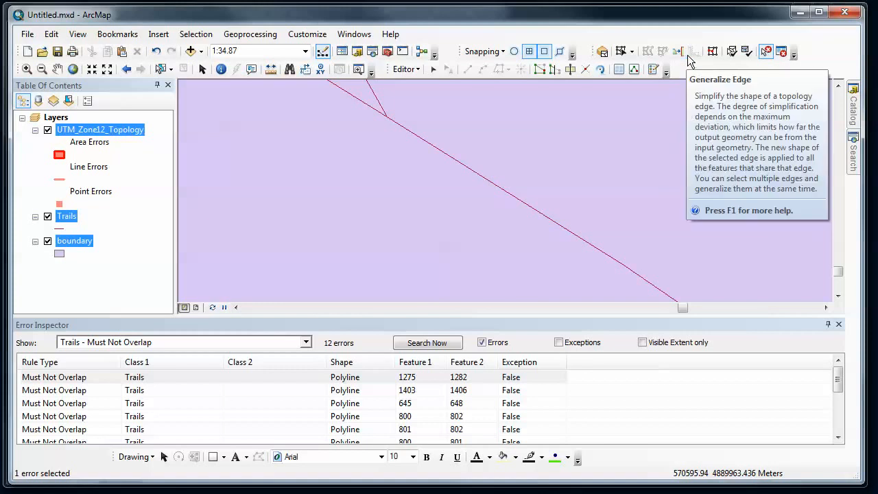
# Step: Validate the topology in the current extent and save the map document
pyautogui.click(747, 52)
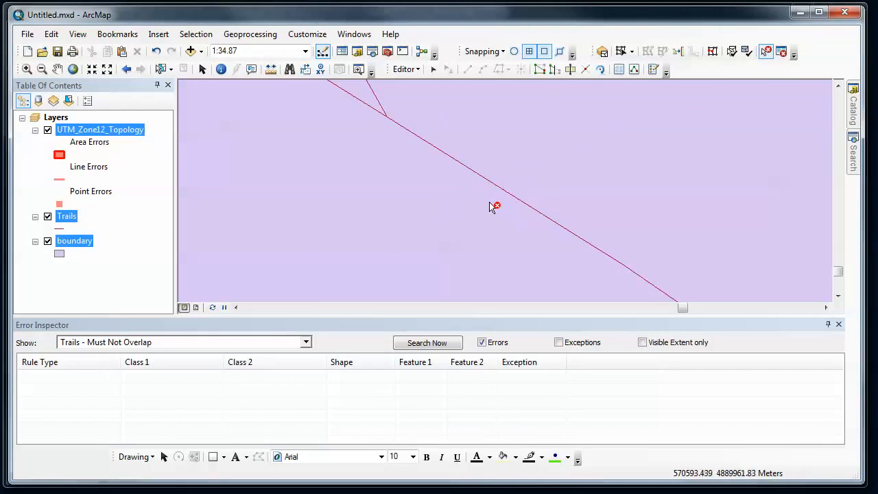
pyautogui.click(417, 70)
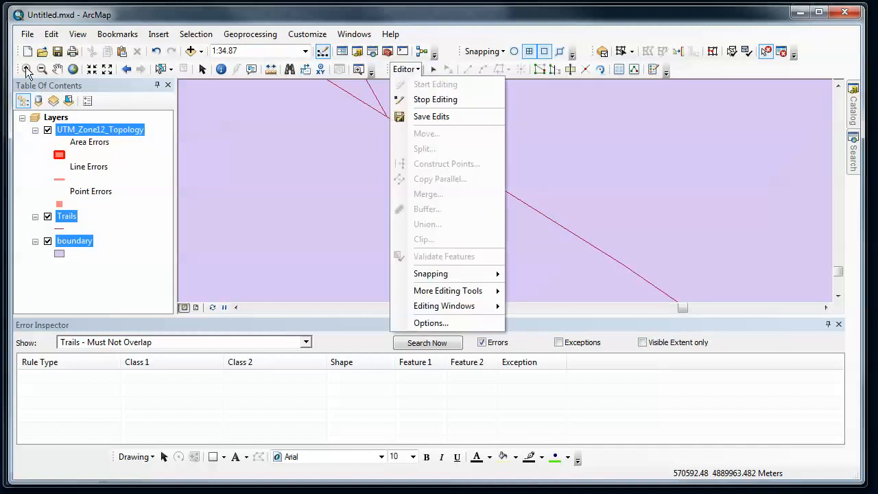
pyautogui.click(51, 35)
pyautogui.click(61, 50)
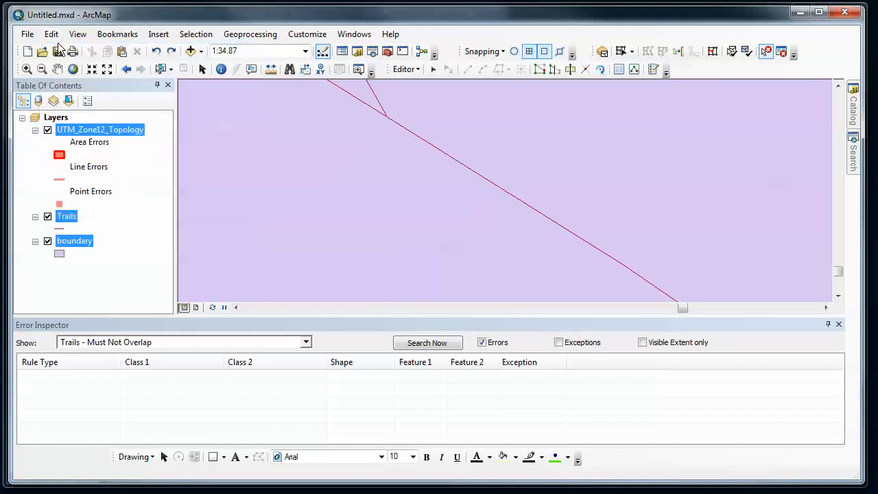
pyautogui.click(52, 34)
pyautogui.click(60, 49)
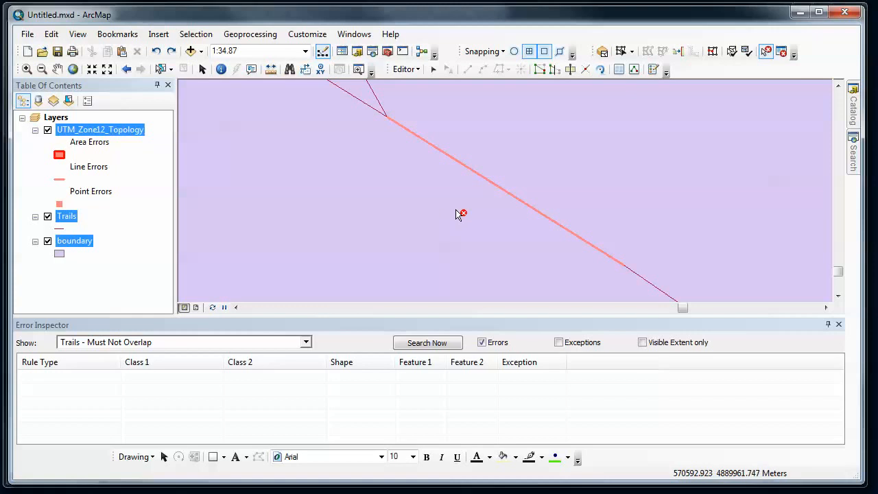
# Step: Zoom out to examine the repaired trail section
pyautogui.click(107, 70)
pyautogui.click(107, 70)
pyautogui.click(107, 70)
pyautogui.click(107, 70)
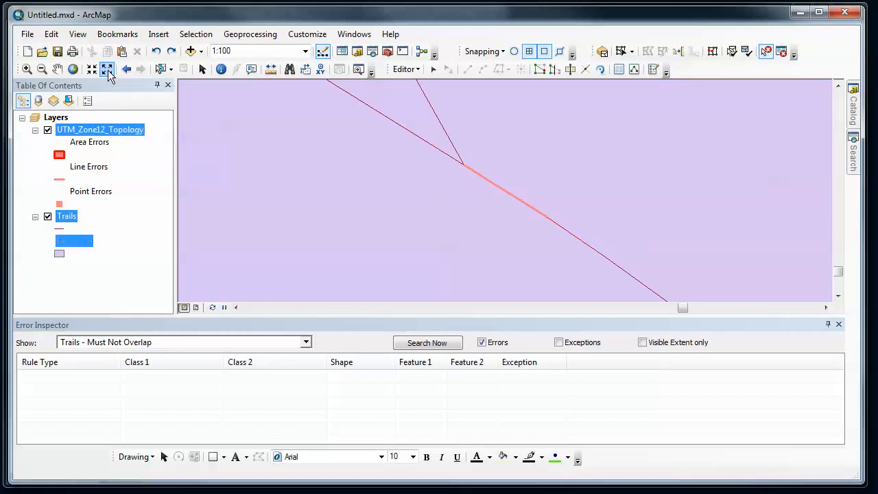
# Step: Measure the length of the overlapping trail segment, switching the measurement distance units to meters
pyautogui.click(107, 70)
pyautogui.click(107, 70)
pyautogui.click(107, 70)
pyautogui.click(107, 70)
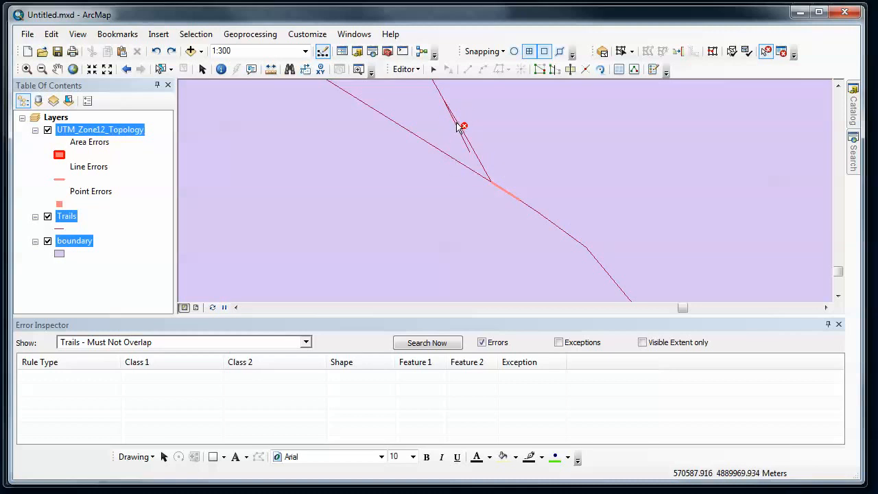
pyautogui.click(58, 69)
pyautogui.moveTo(401, 111); pyautogui.dragTo(390, 159)
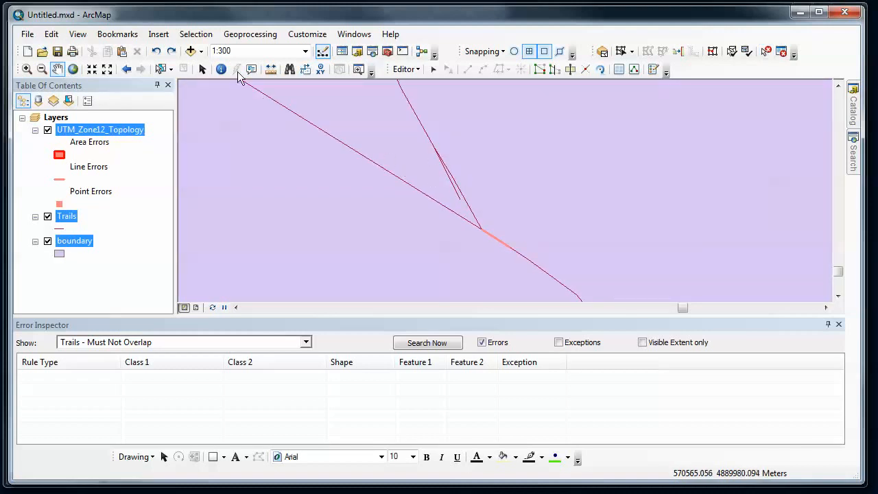
pyautogui.click(269, 70)
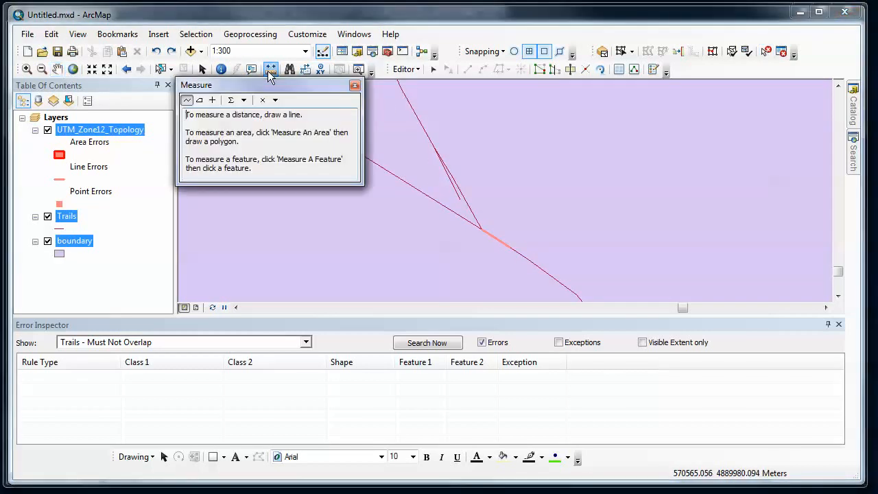
pyautogui.click(435, 147)
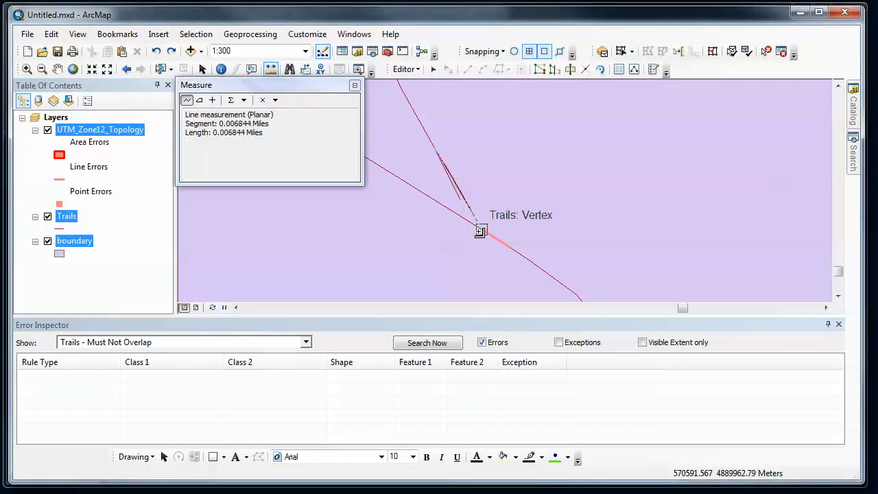
pyautogui.click(479, 232)
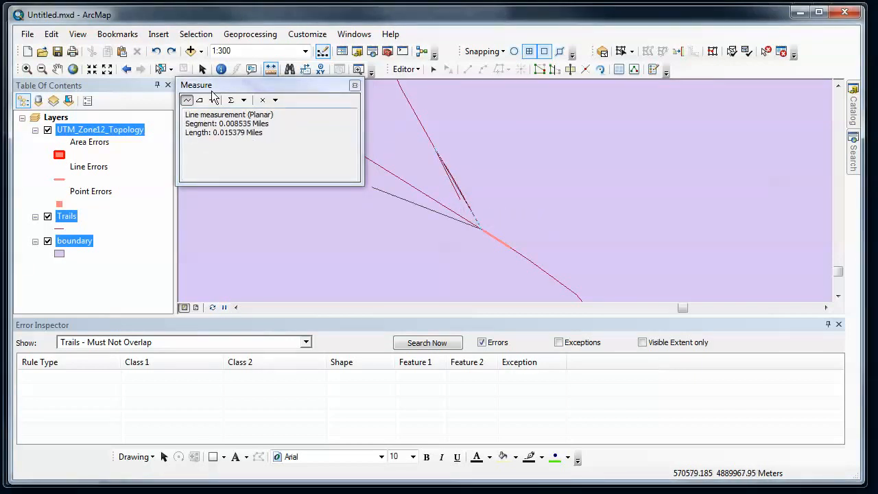
pyautogui.click(244, 100)
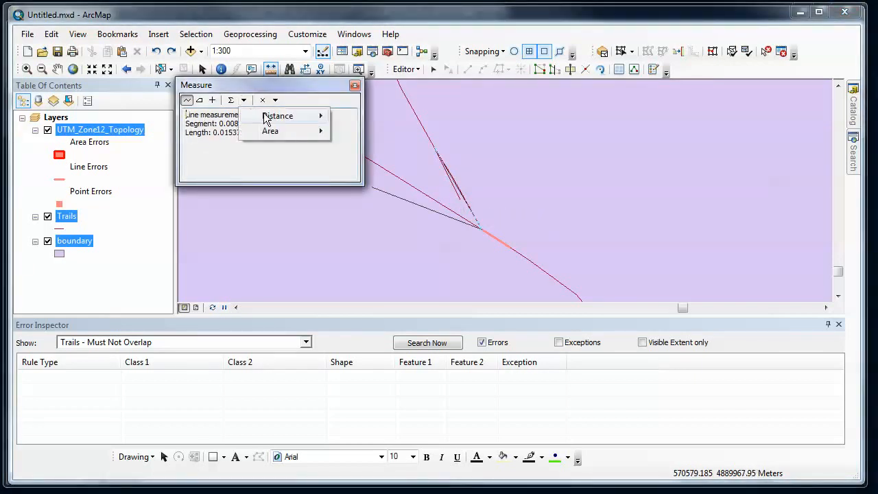
pyautogui.moveTo(268, 117)
pyautogui.click(225, 129)
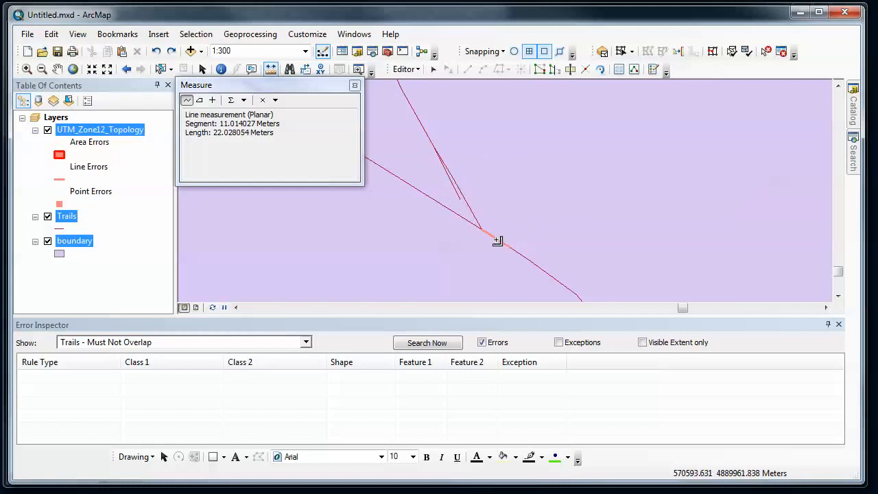
pyautogui.click(354, 86)
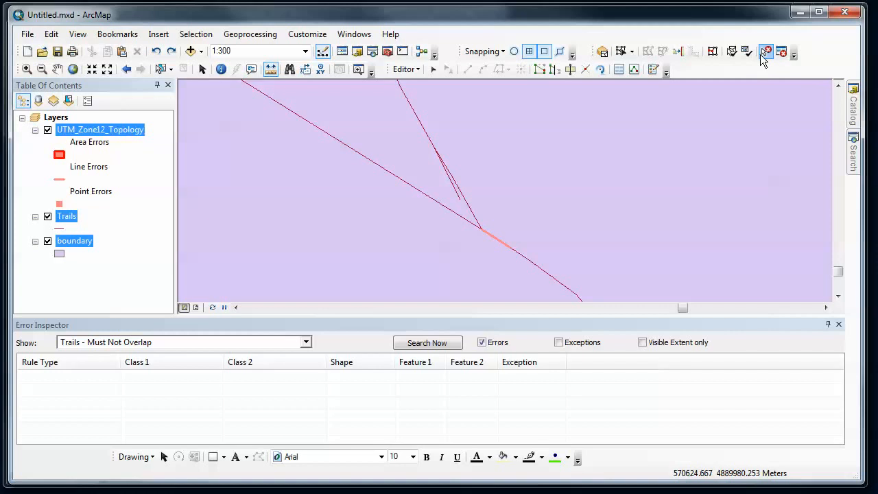
# Step: Fix the overlap error by subtracting it from the first listed 6Y4 trail
pyautogui.rightClick(499, 242)
pyautogui.click(524, 310)
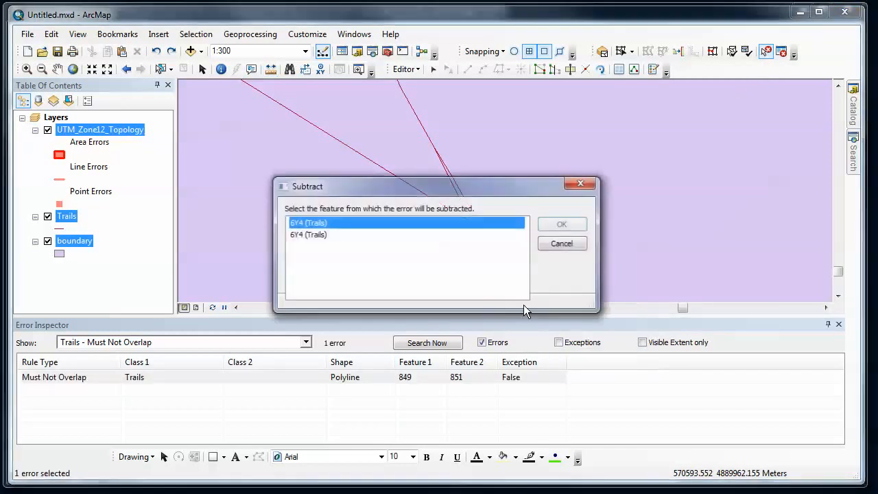
pyautogui.click(560, 224)
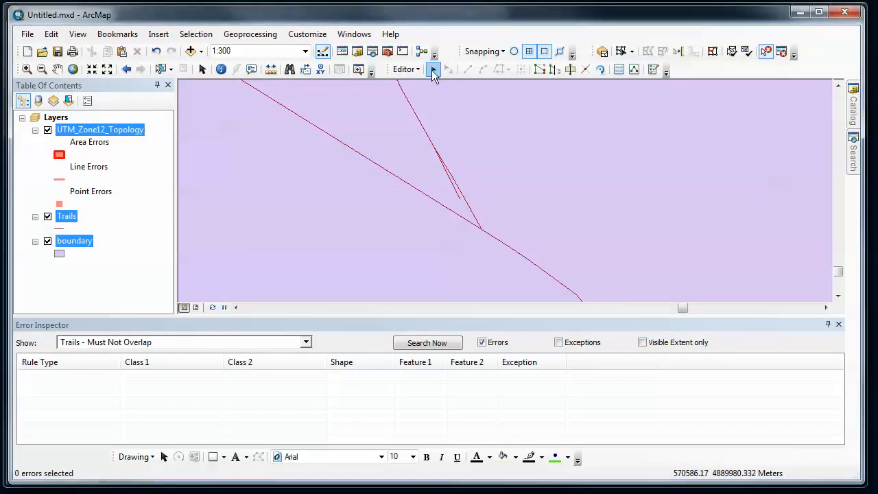
# Step: Edit the branching trail's vertices and delete the stray vertex near the junction, then finish the edit
pyautogui.click(432, 70)
pyautogui.doubleClick(448, 180)
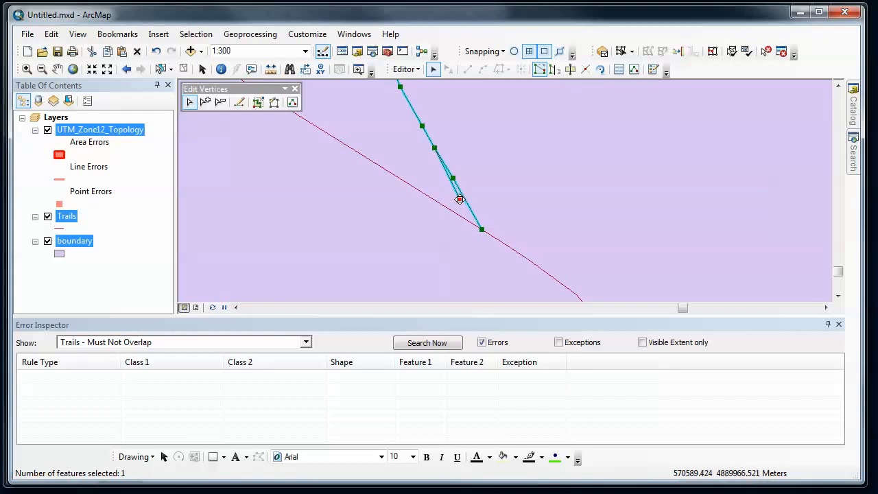
pyautogui.rightClick(439, 188)
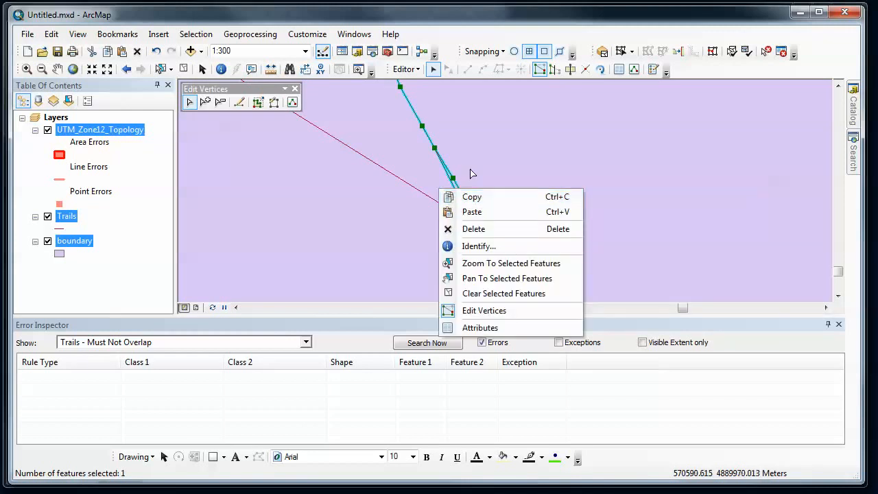
pyautogui.click(469, 170)
pyautogui.click(461, 200)
pyautogui.doubleClick(456, 198)
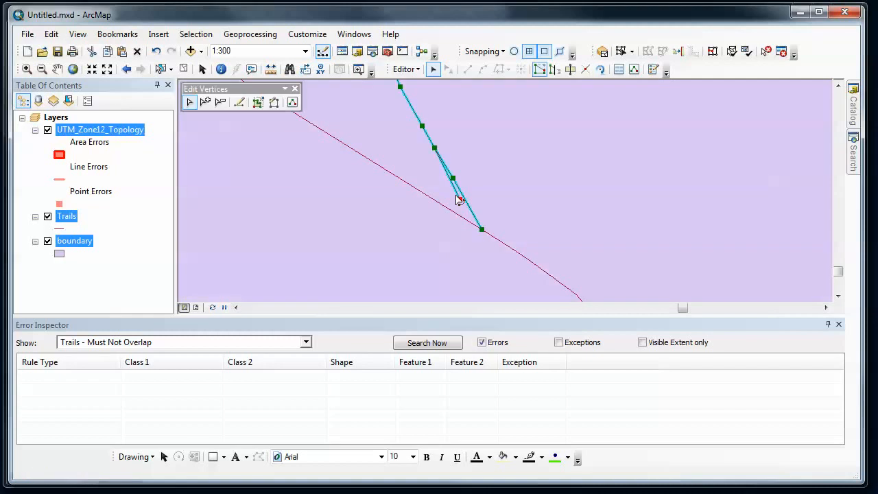
pyautogui.rightClick(459, 199)
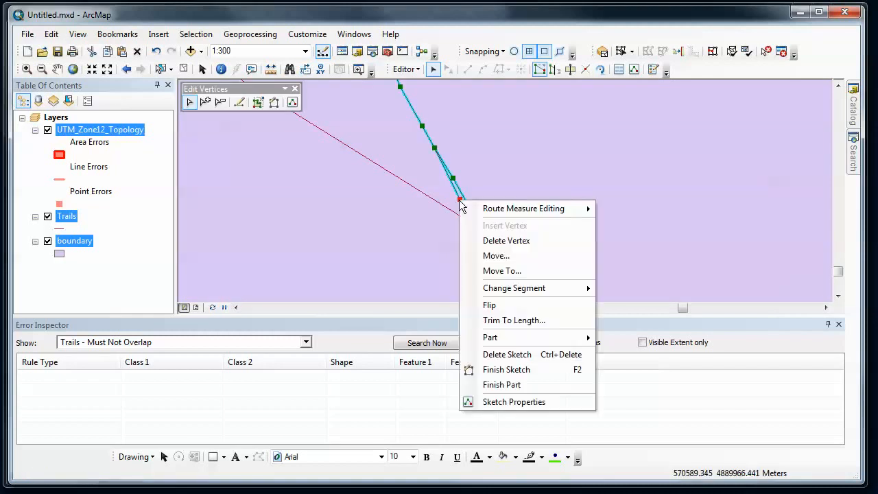
pyautogui.click(489, 241)
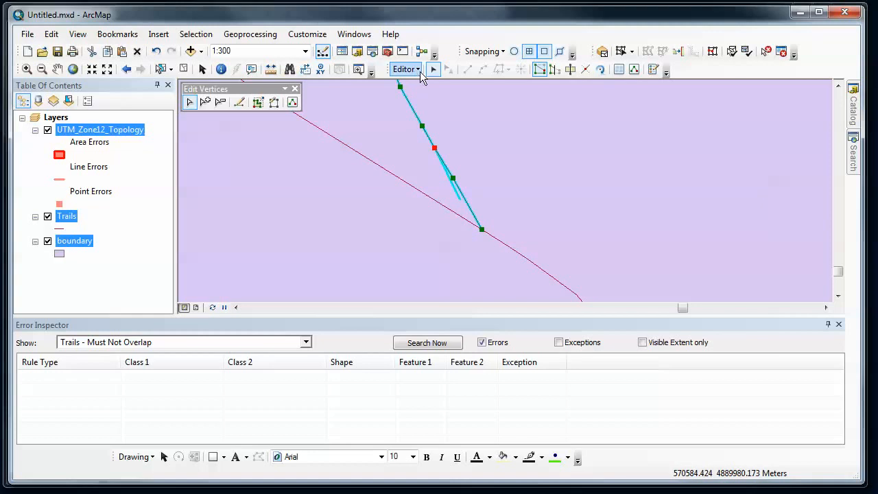
pyautogui.click(478, 126)
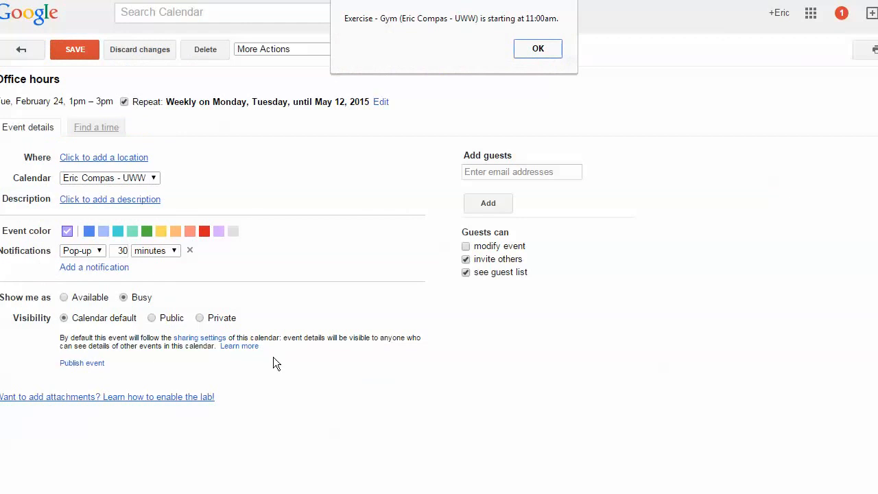
# Step: Dismiss the Google Calendar event reminder
pyautogui.click(537, 50)
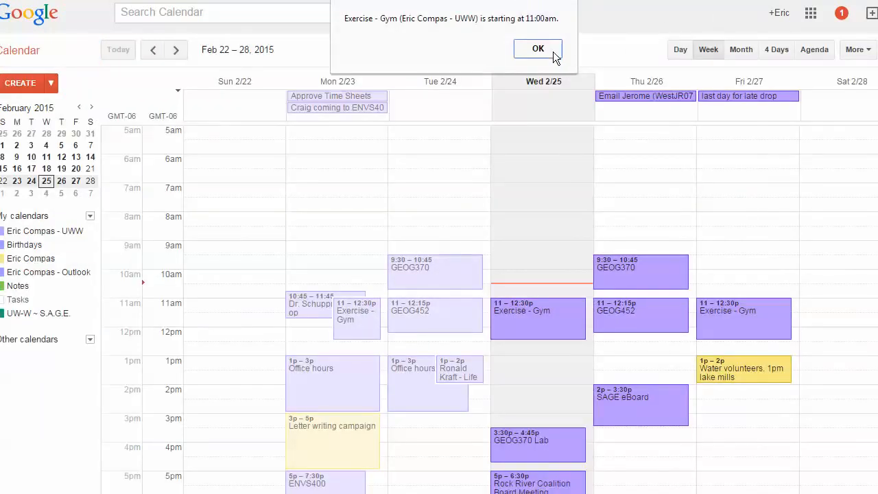
pyautogui.click(538, 49)
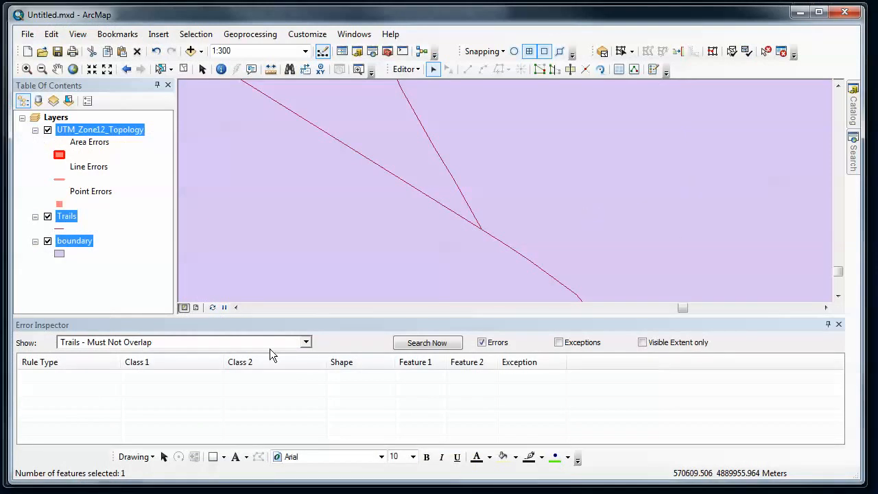
# Step: Search again for Trails - Must Not Overlap errors
pyautogui.click(307, 346)
pyautogui.click(306, 346)
pyautogui.click(425, 343)
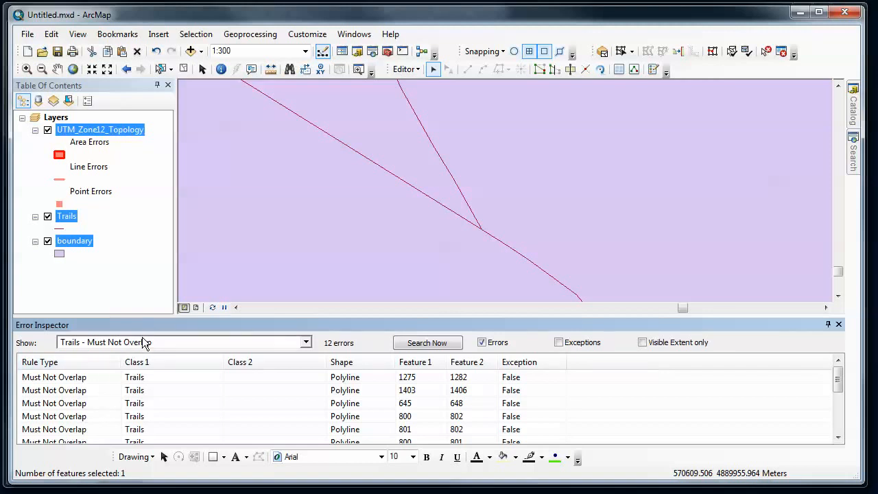
# Step: Search for Trails - Must Be Inside - boundary errors
pyautogui.click(306, 342)
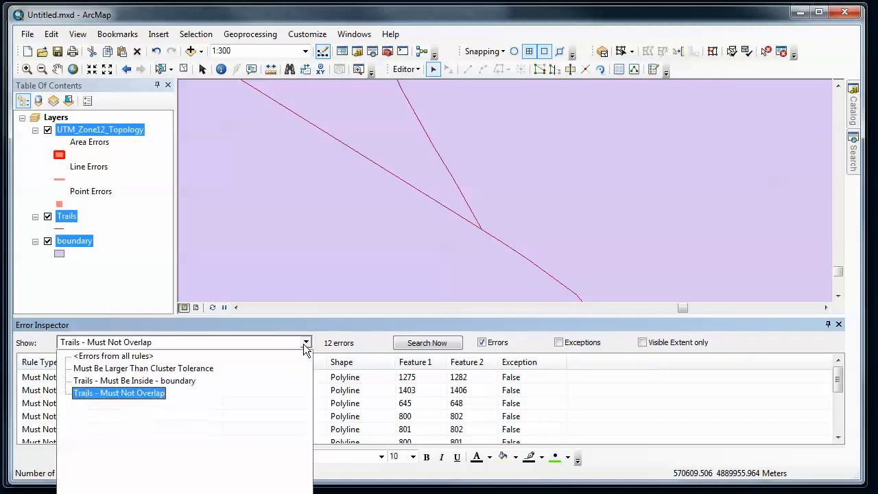
pyautogui.click(180, 379)
pyautogui.click(419, 343)
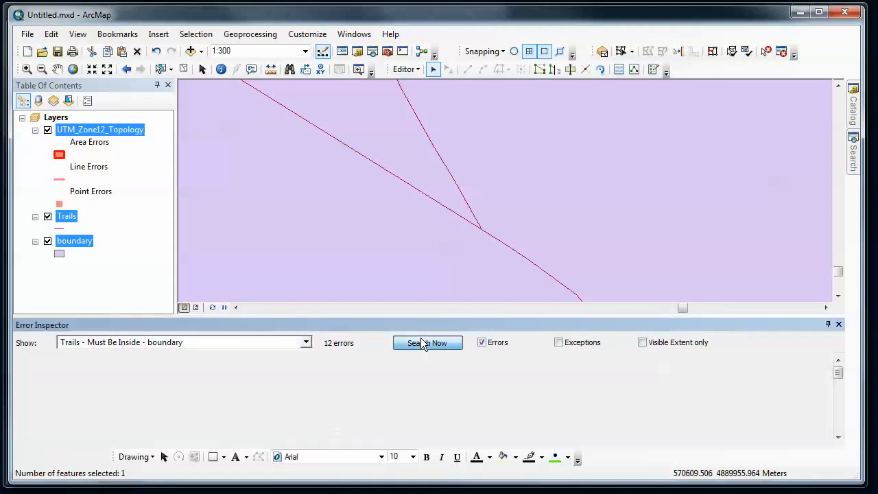
# Step: Zoom to the first Must Be Inside error, feature 1
pyautogui.click(62, 377)
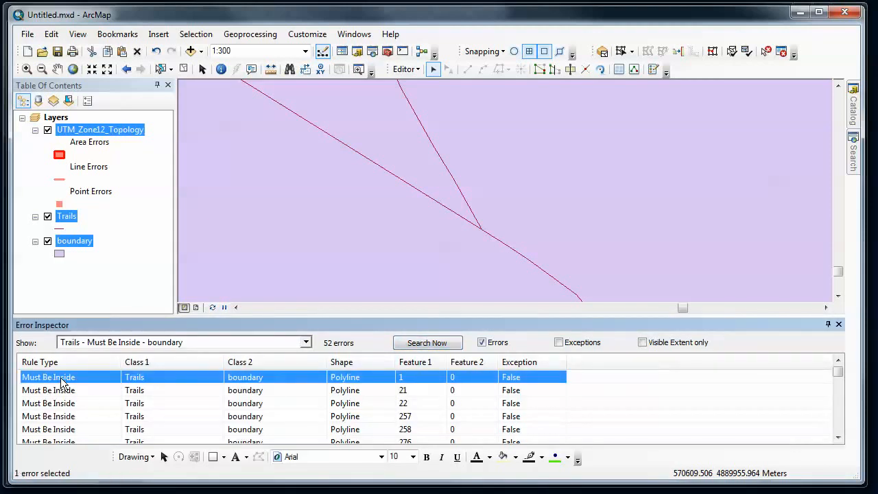
pyautogui.rightClick(63, 379)
pyautogui.click(77, 387)
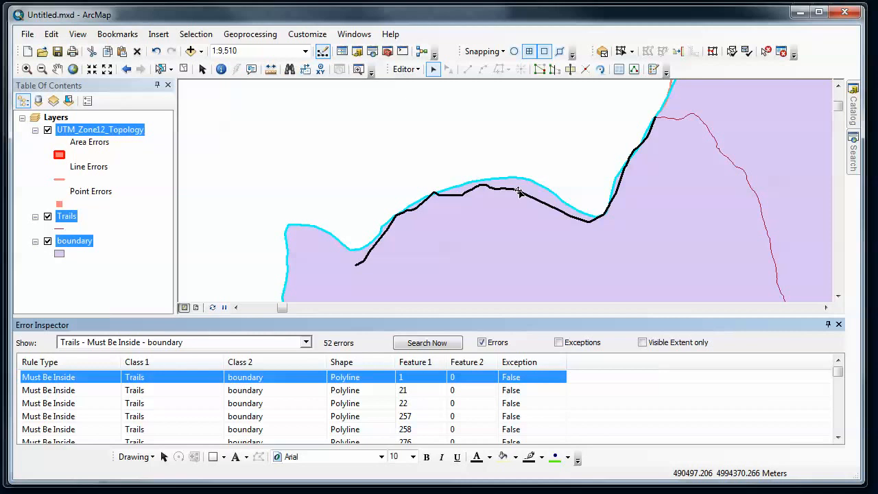
# Step: Mark the trail error along the park boundary as an exception with the Fix Topology Error tool
pyautogui.click(766, 51)
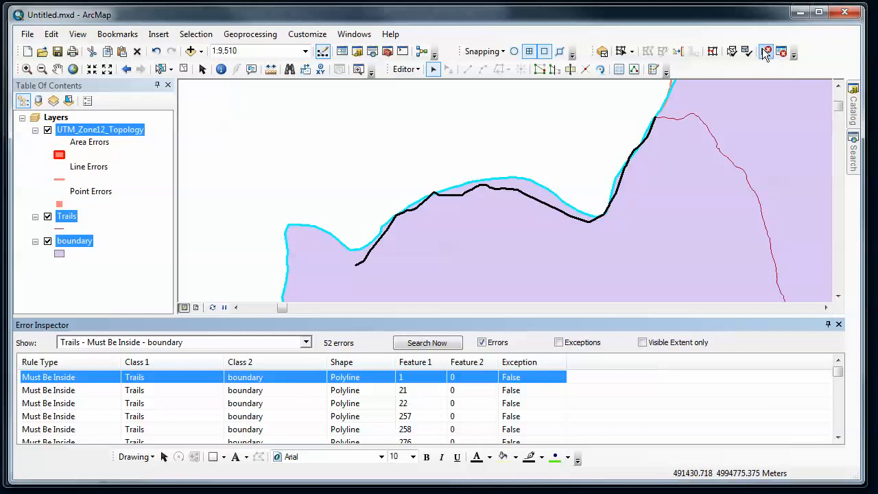
pyautogui.rightClick(510, 189)
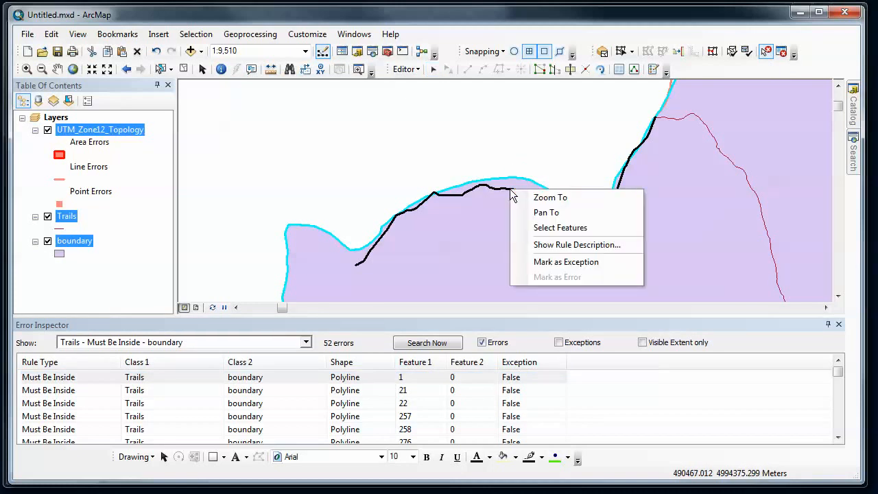
pyautogui.click(549, 264)
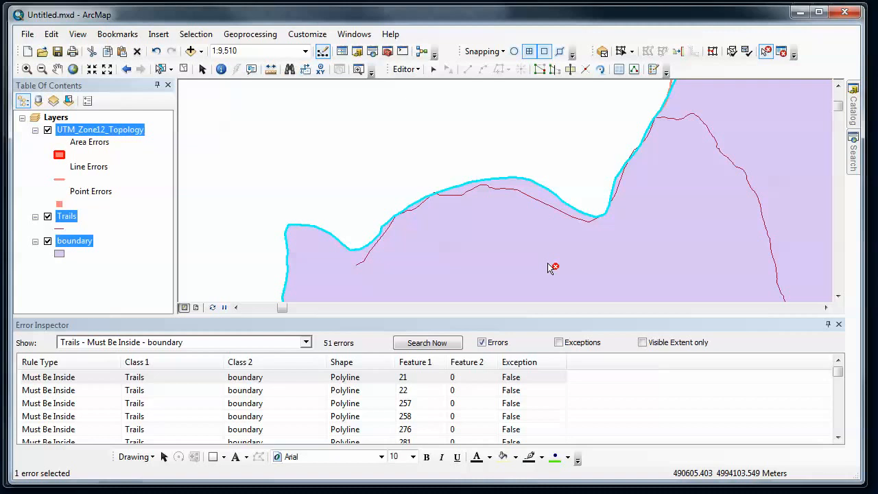
# Step: Zoom to the next Must Be Inside error, feature 21, where the trail crosses the boundary
pyautogui.rightClick(42, 379)
pyautogui.click(63, 384)
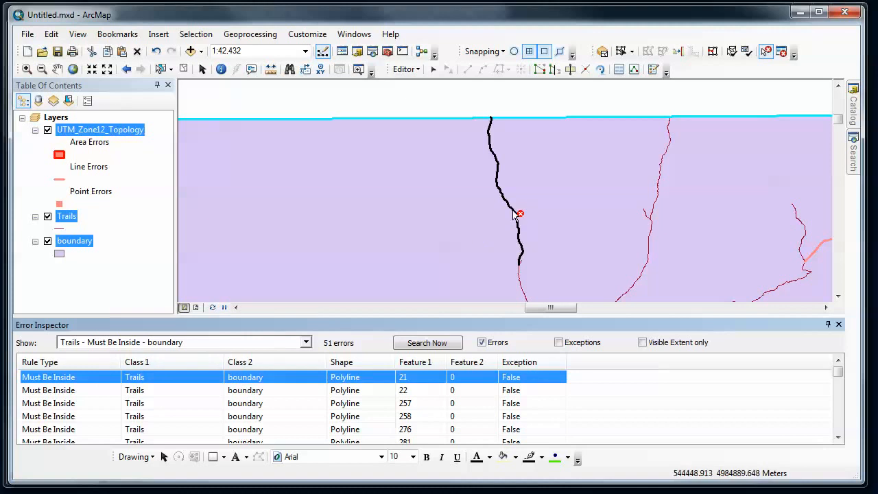
pyautogui.click(28, 68)
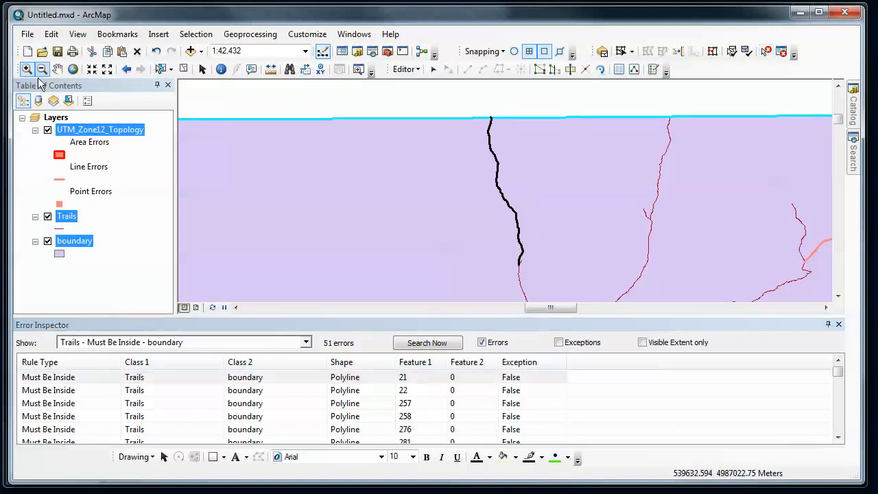
pyautogui.moveTo(486, 114); pyautogui.dragTo(504, 127)
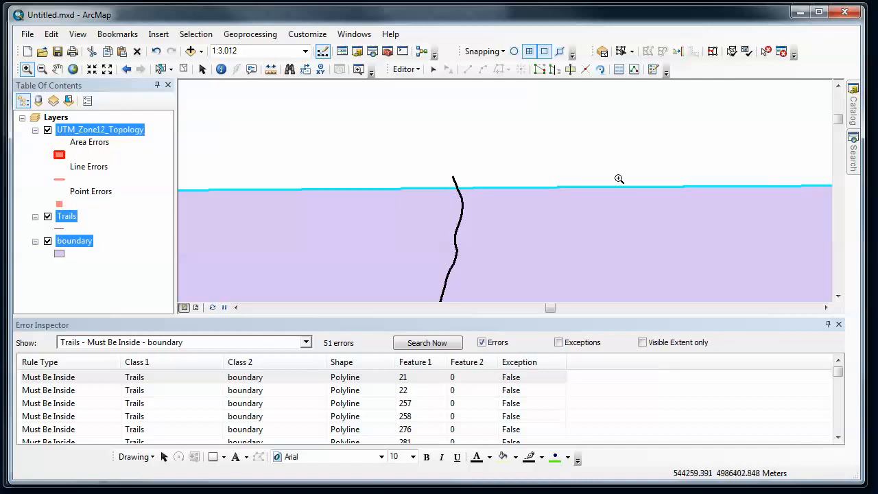
pyautogui.click(766, 52)
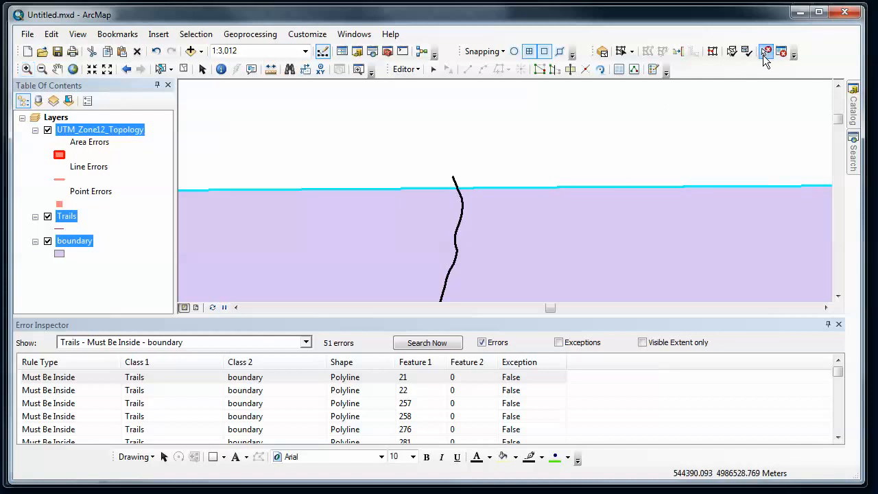
pyautogui.rightClick(463, 214)
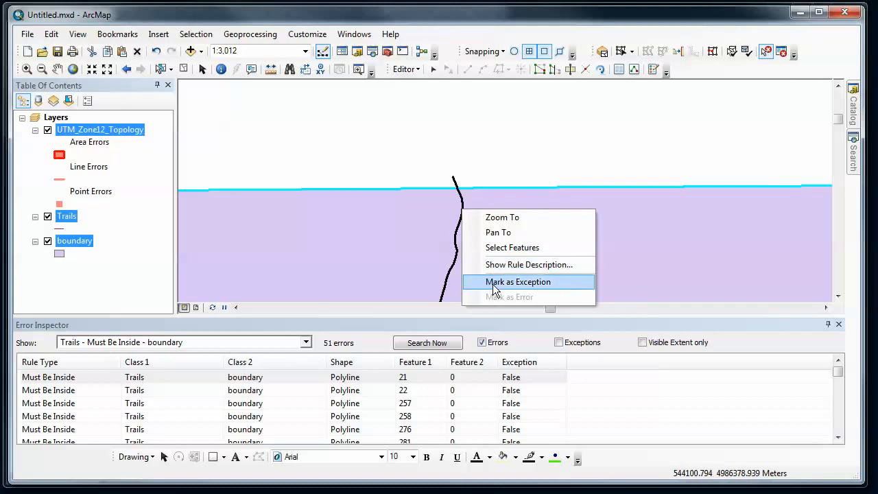
pyautogui.click(487, 156)
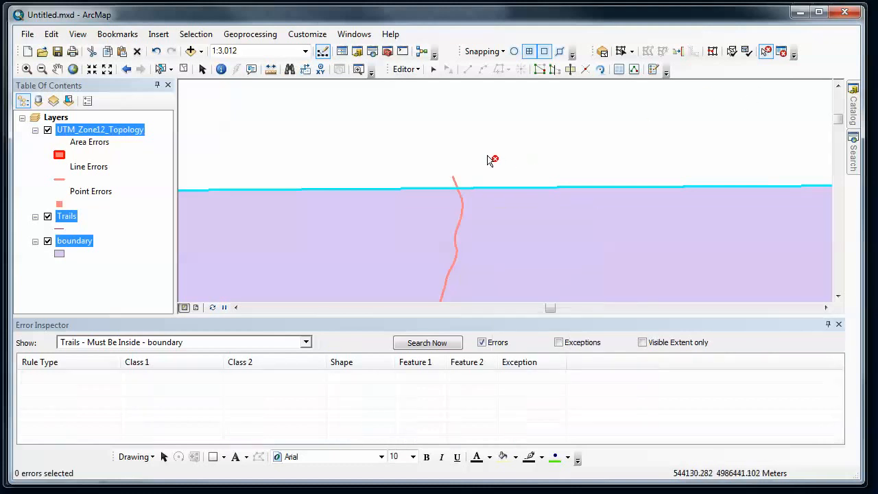
# Step: Edit the trail's vertices where it crosses the park boundary and delete the three vertices lying outside the park
pyautogui.click(432, 70)
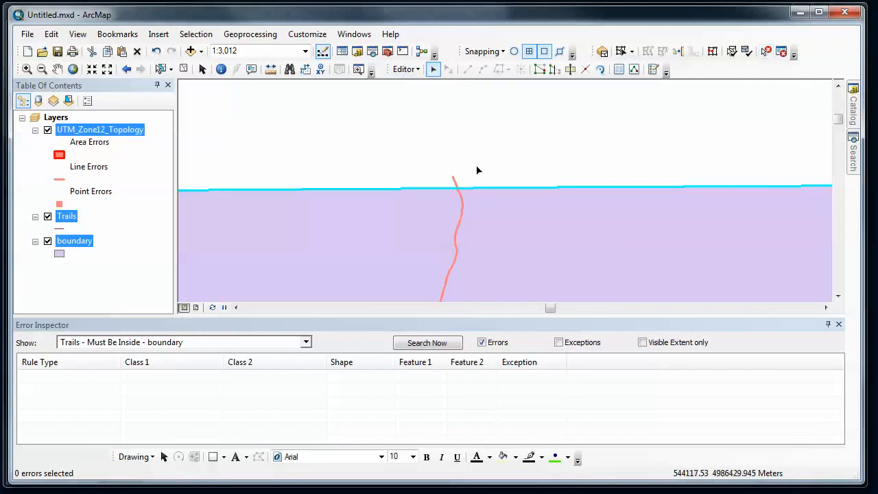
pyautogui.doubleClick(462, 206)
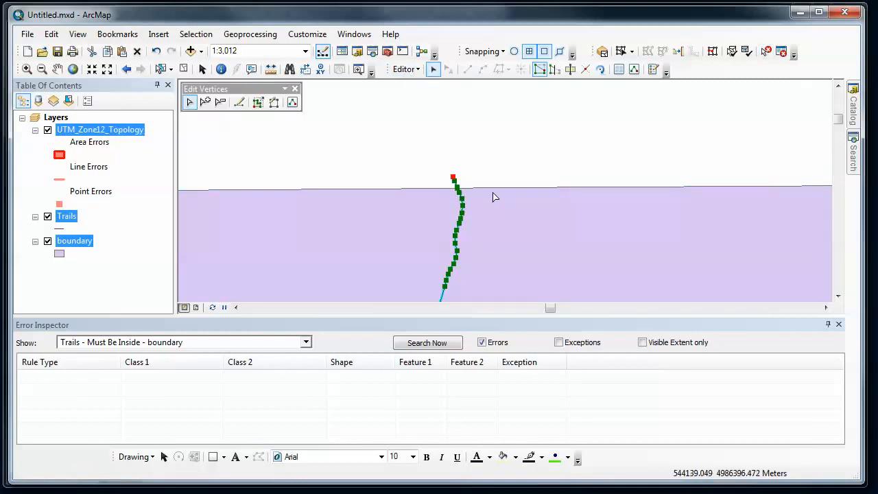
pyautogui.click(27, 68)
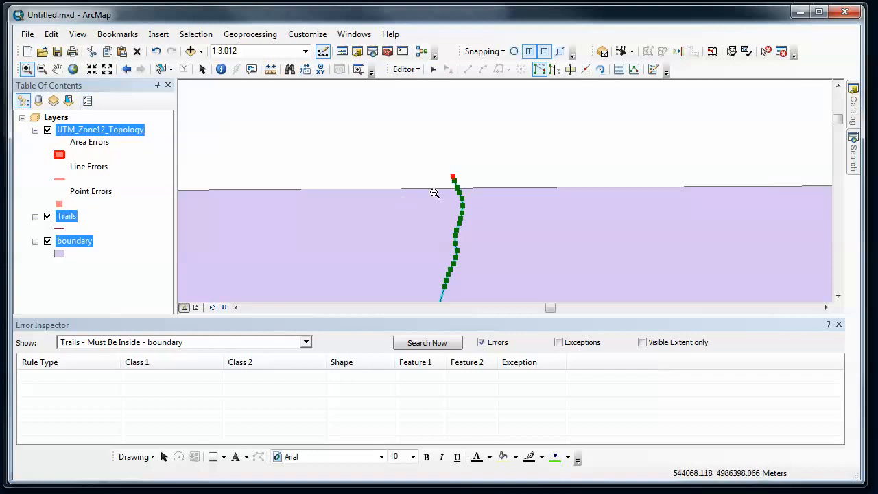
pyautogui.moveTo(434, 171); pyautogui.dragTo(476, 201)
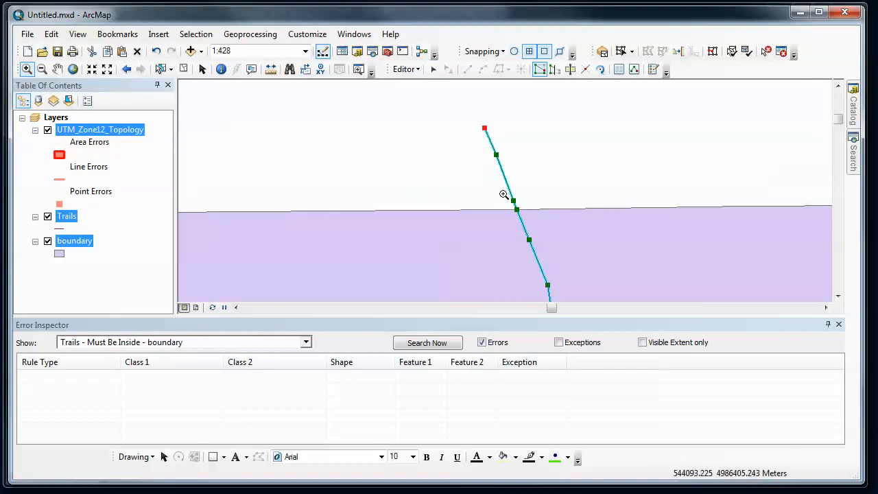
pyautogui.click(432, 71)
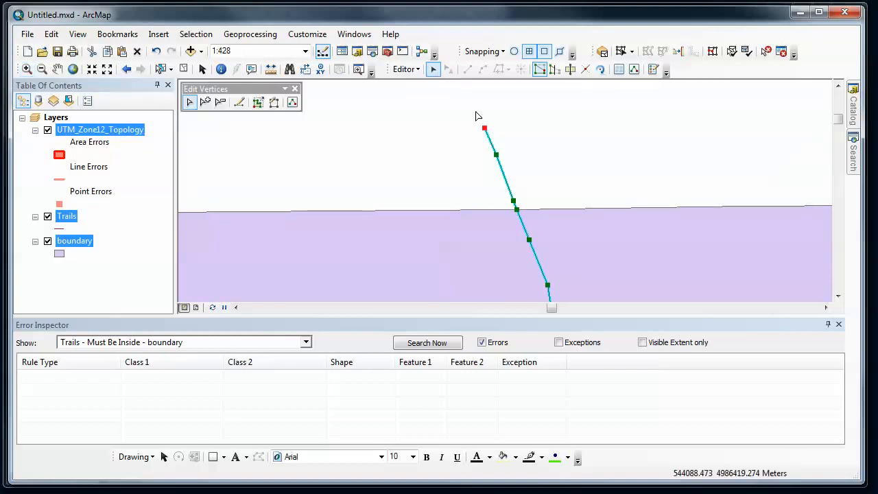
pyautogui.rightClick(485, 129)
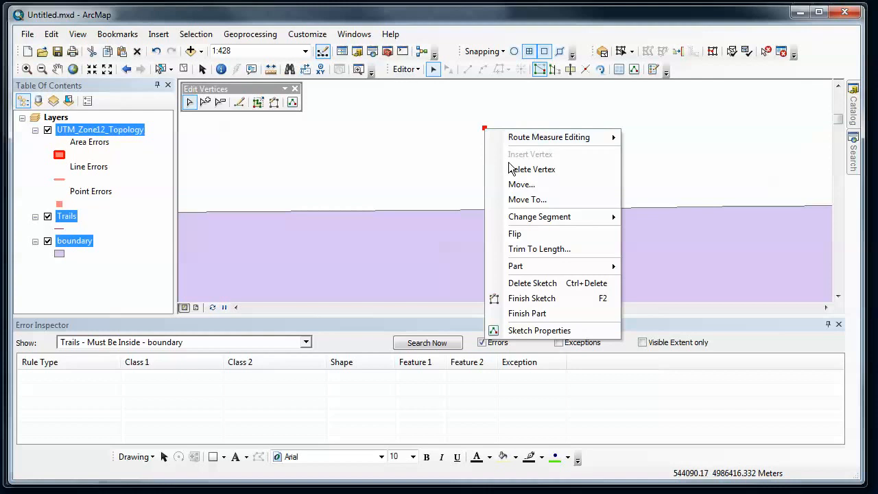
pyautogui.click(510, 169)
pyautogui.rightClick(497, 153)
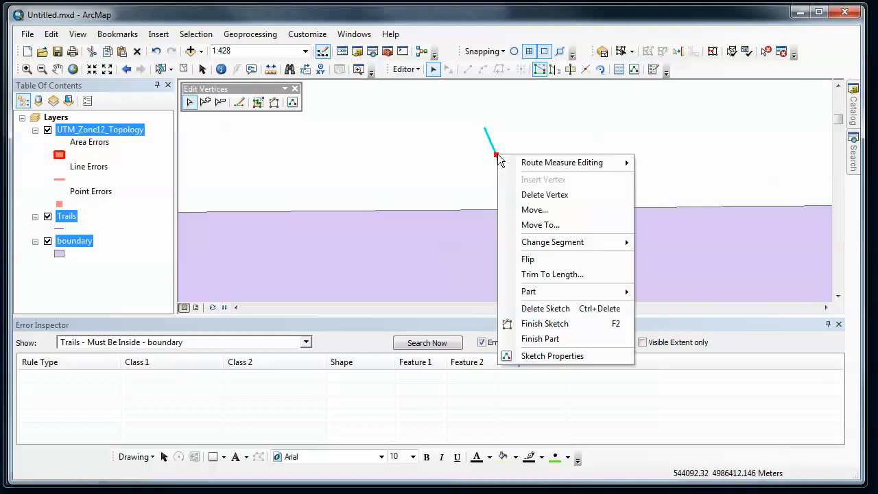
pyautogui.click(528, 194)
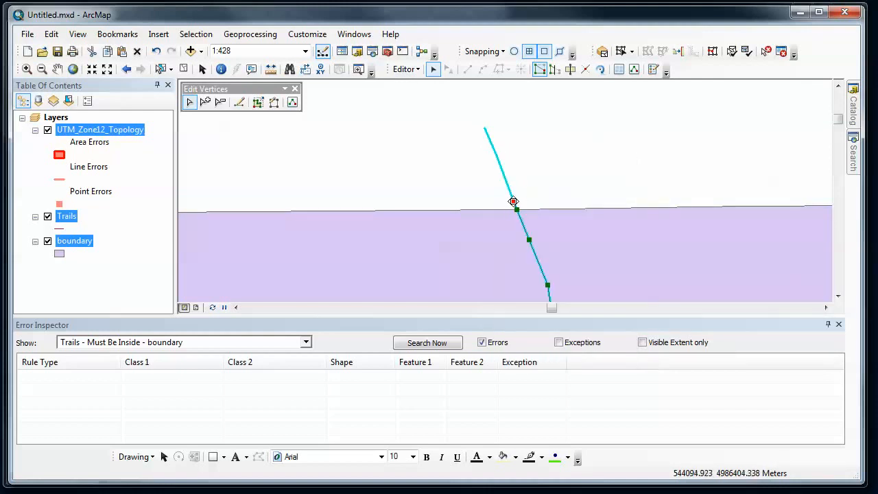
pyautogui.rightClick(513, 201)
pyautogui.click(547, 240)
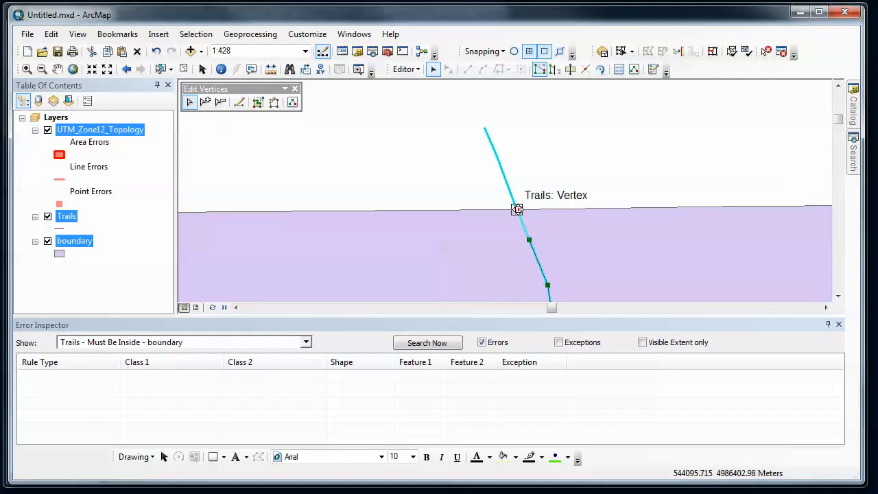
# Step: Switch snapping to edge only and snap the trail's new end vertex onto the boundary line, then finish the sketch
pyautogui.moveTo(516, 210)
pyautogui.mouseDown()
pyautogui.moveTo(524, 210)
pyautogui.moveTo(516, 209)
pyautogui.mouseUp()
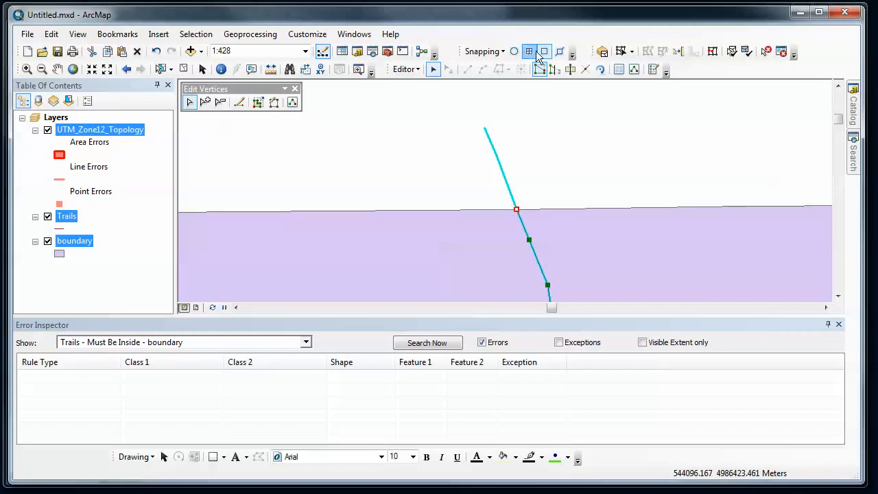
pyautogui.click(559, 54)
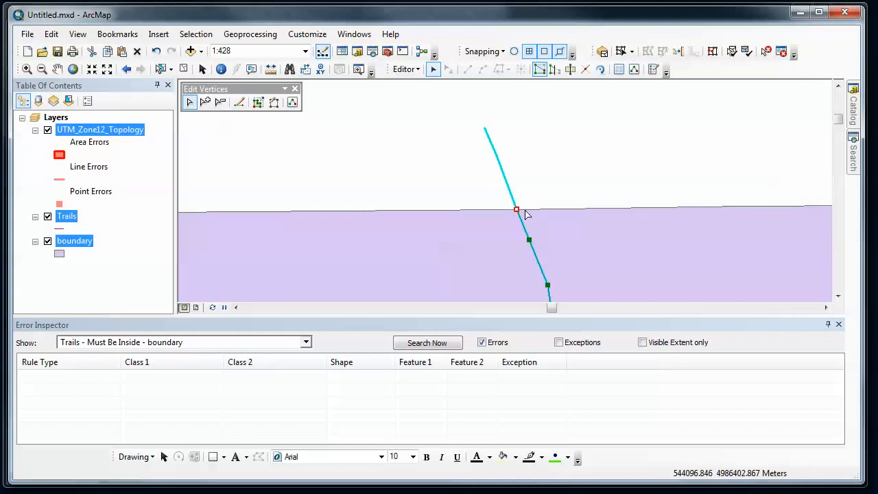
pyautogui.click(529, 52)
pyautogui.moveTo(517, 209); pyautogui.dragTo(515, 210)
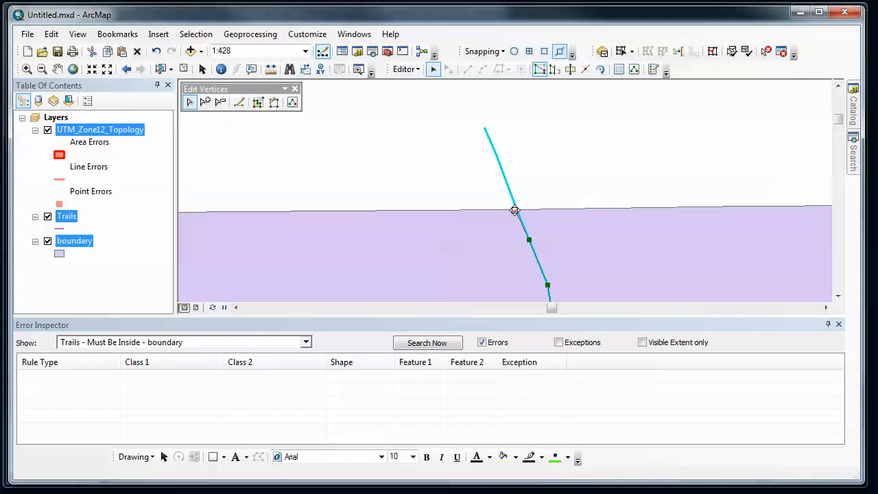
pyautogui.click(566, 165)
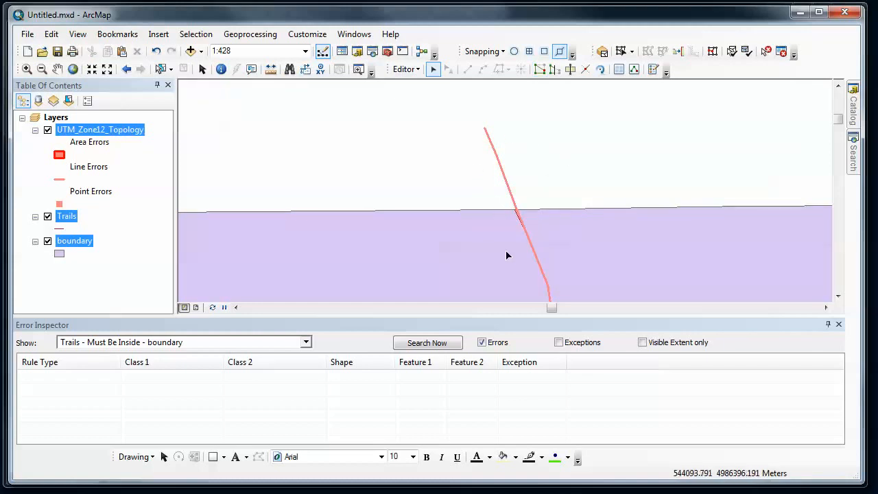
# Step: Validate the topology in the current extent and save the edits
pyautogui.click(746, 52)
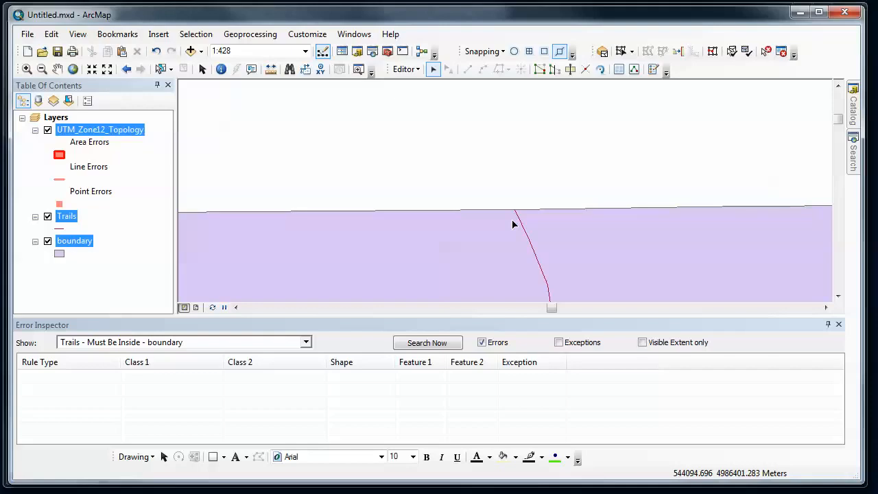
pyautogui.click(415, 69)
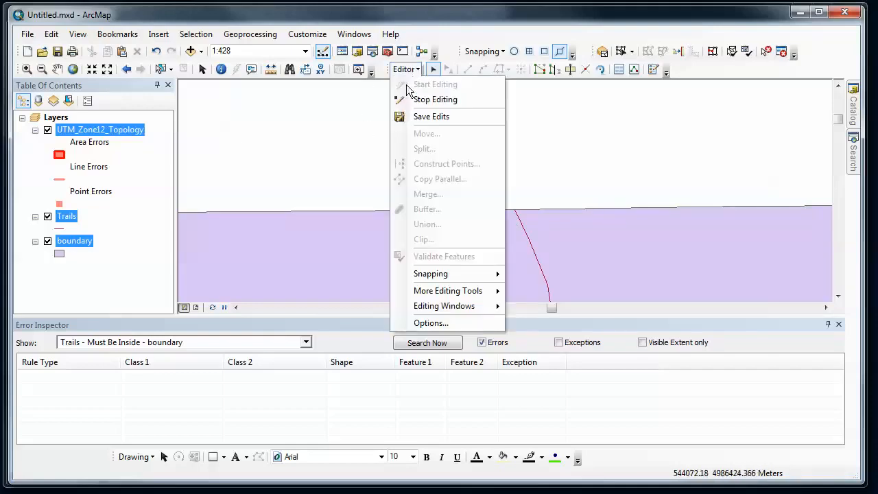
pyautogui.click(433, 114)
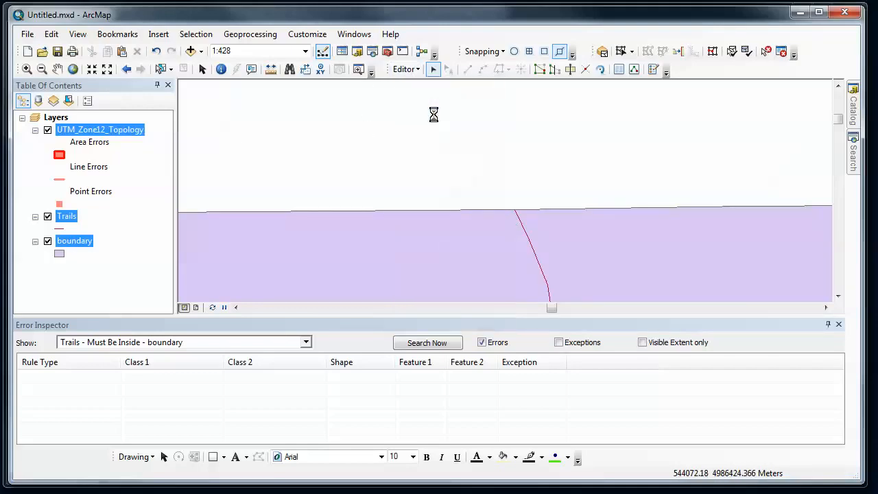
pyautogui.click(31, 34)
pyautogui.click(43, 81)
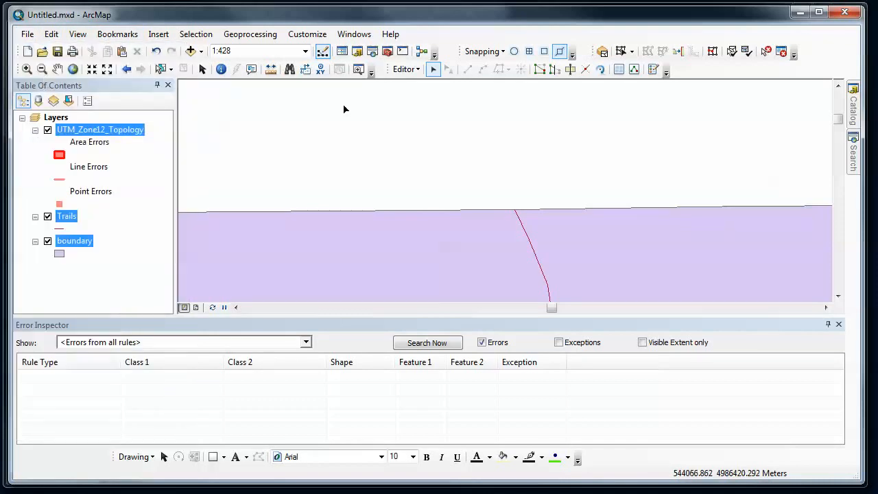